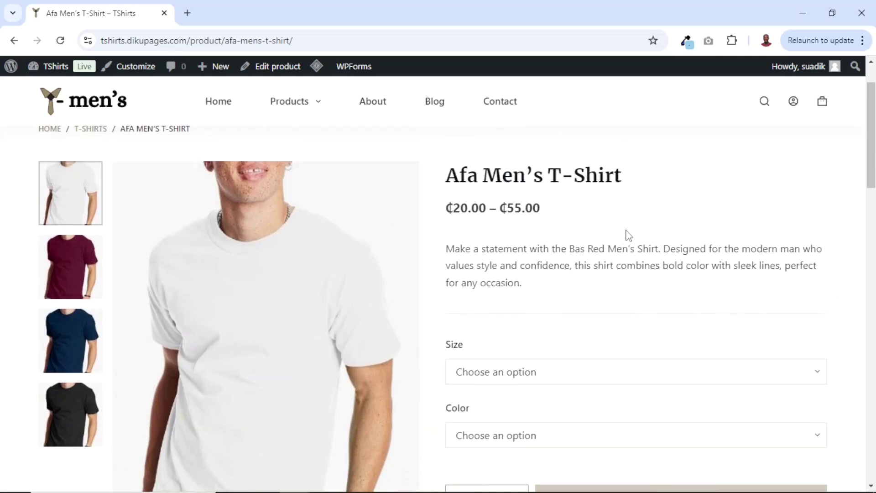
# Try the T-shirt's option dropdowns on the product page by choosing size Medium and color Blue.
pyautogui.scroll(-1, 628, 235)
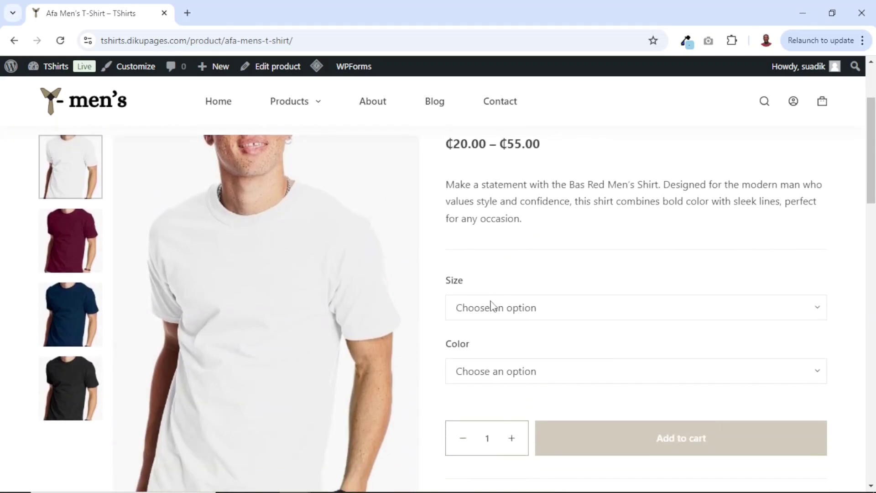
pyautogui.click(516, 313)
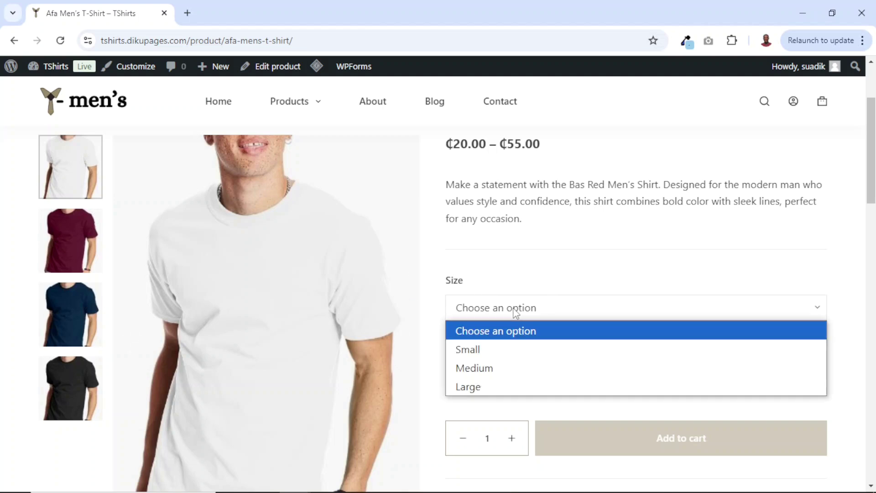
pyautogui.click(499, 368)
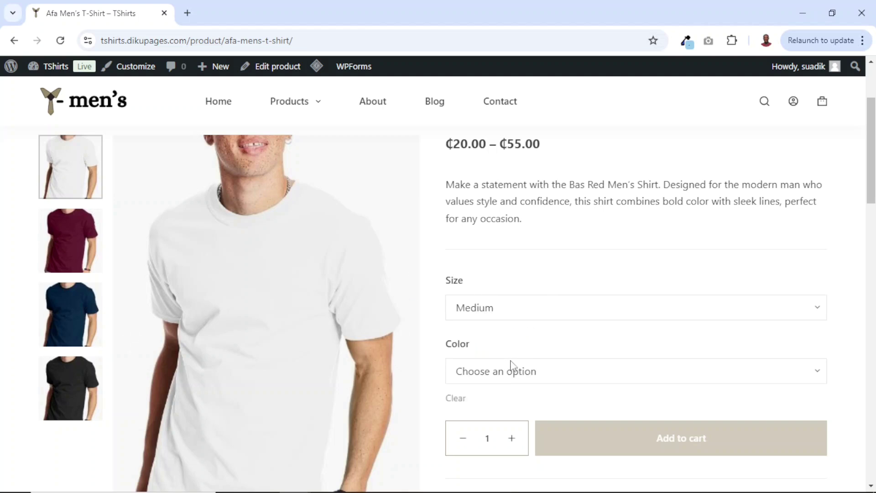
pyautogui.click(549, 380)
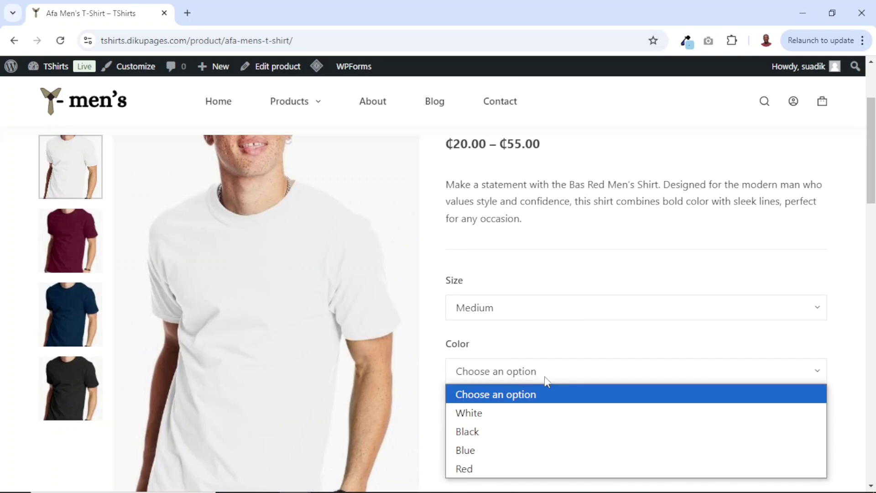
pyautogui.click(486, 445)
pyautogui.scroll(-1, 618, 372)
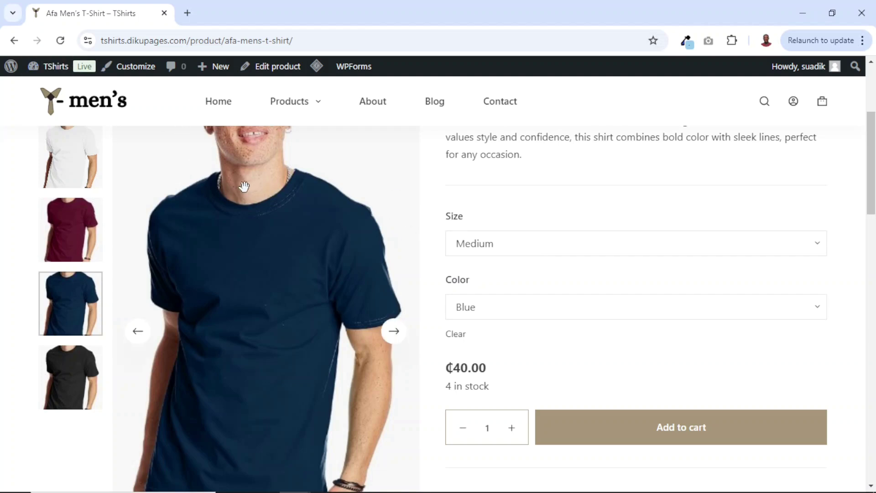
# Open the site's admin dashboard in a new browser tab placed before the product tab, and go to the page for adding plugins.
pyautogui.moveTo(66, 72)
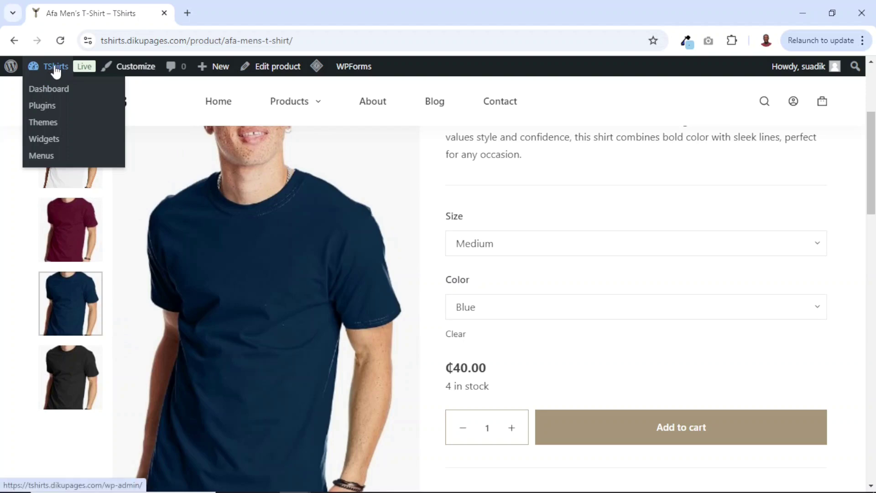
pyautogui.middleClick(49, 93)
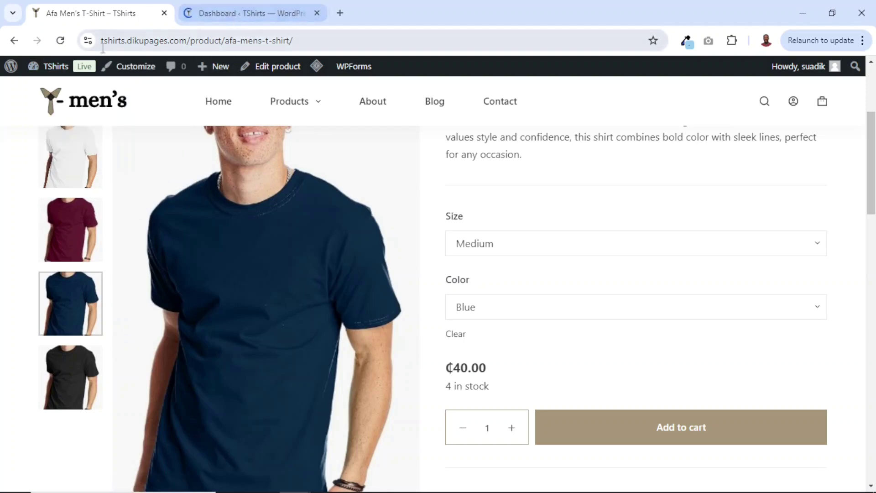
pyautogui.moveTo(251, 12); pyautogui.dragTo(100, 13)
pyautogui.moveTo(30, 417)
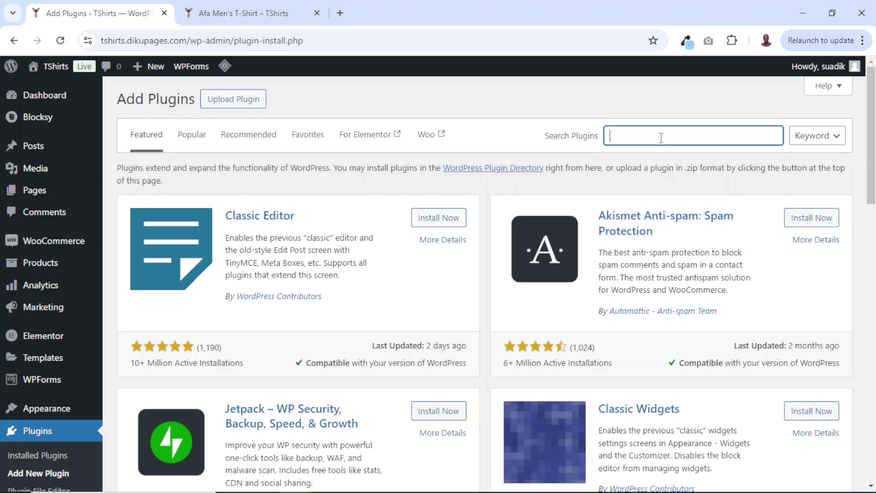
# Search for "variation swatches", and install and activate the Variation Swatches for WooCommerce plugin with 300,000+ active installations.
pyautogui.click(645, 138)
pyautogui.write('variation swatches')
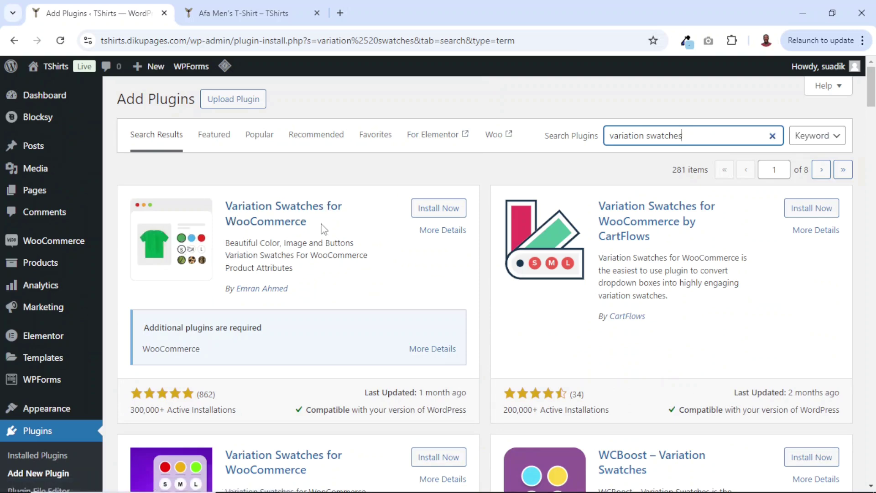
pyautogui.click(443, 210)
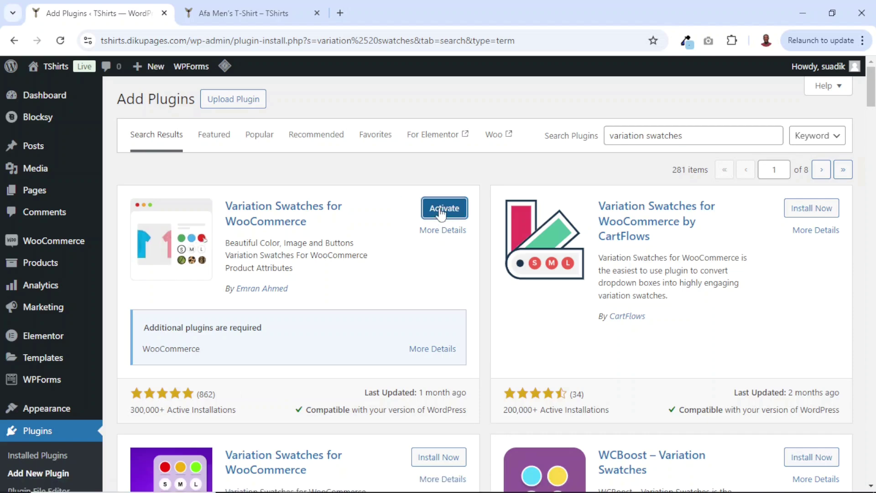
pyautogui.click(441, 211)
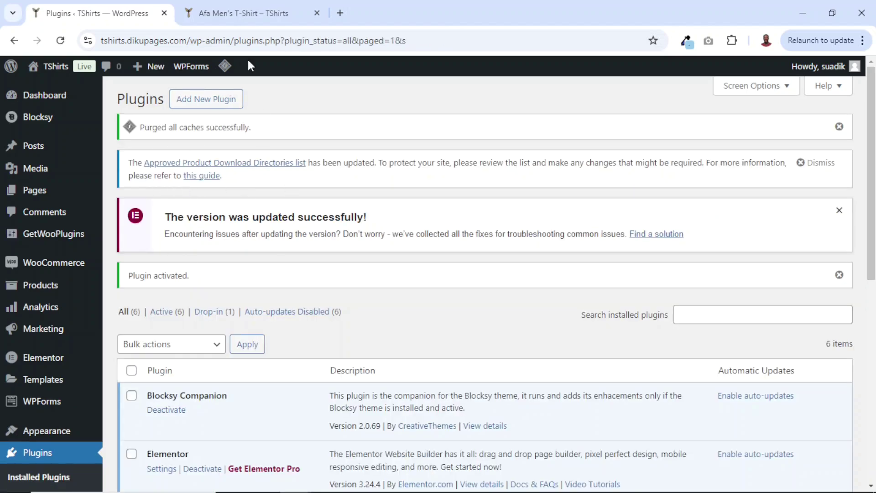
# Reload the T-shirt product page to check how its size and color options display, and return to the admin tab.
pyautogui.click(233, 15)
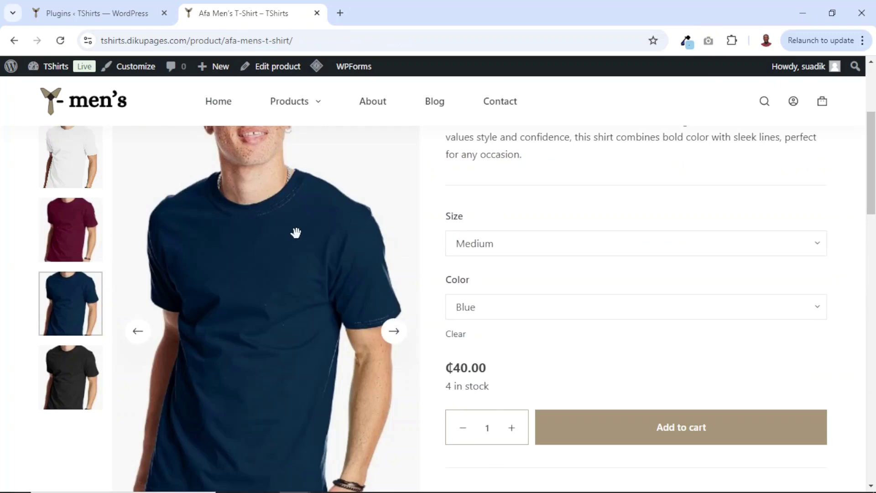
pyautogui.click(60, 40)
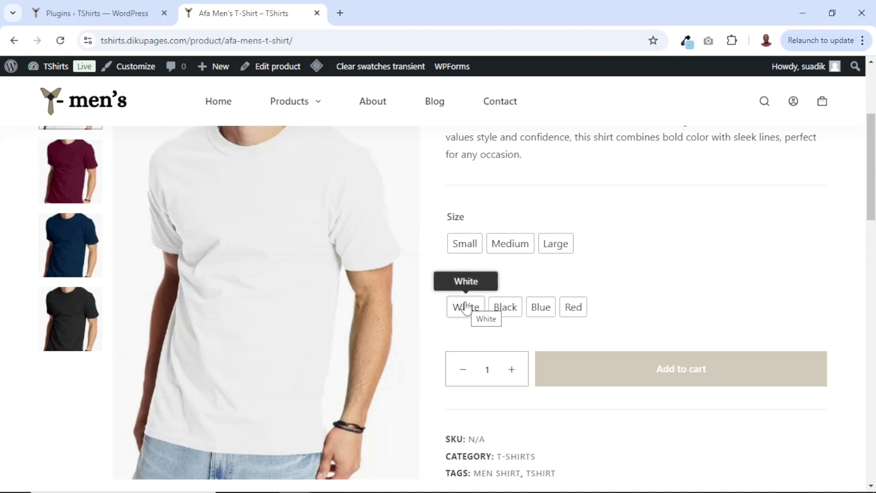
pyautogui.click(97, 16)
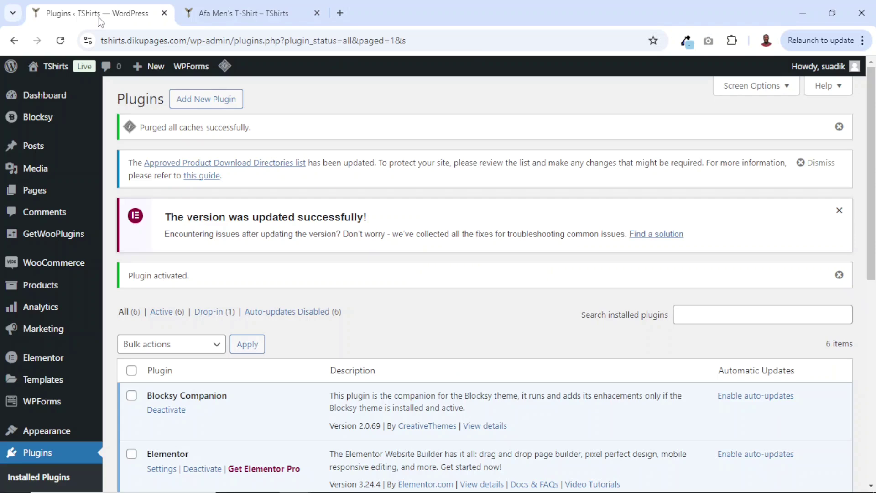
# Open the product Attributes page in the admin and compare it with the size and color options on the product page.
pyautogui.moveTo(44, 287)
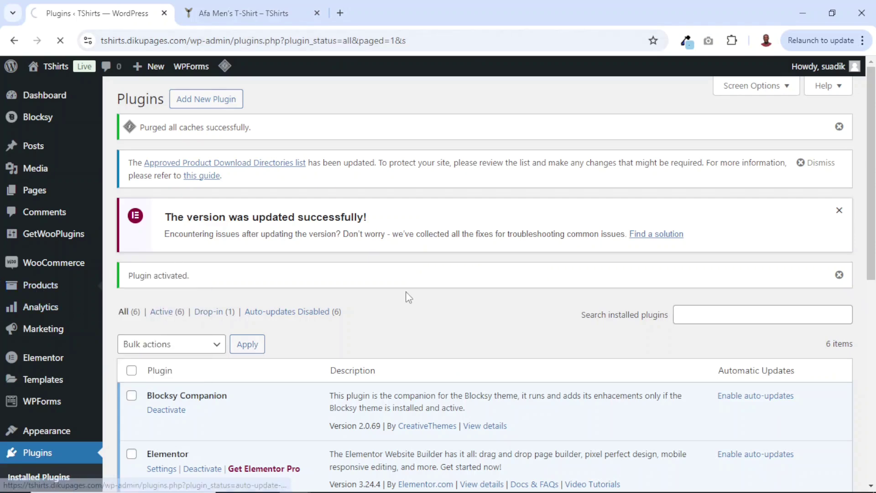
pyautogui.scroll(-3, 491, 319)
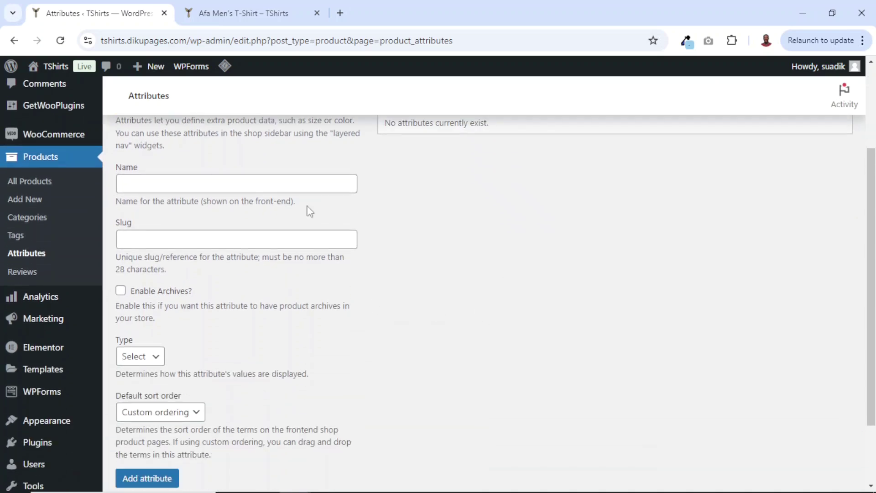
pyautogui.scroll(3, 410, 293)
pyautogui.click(237, 14)
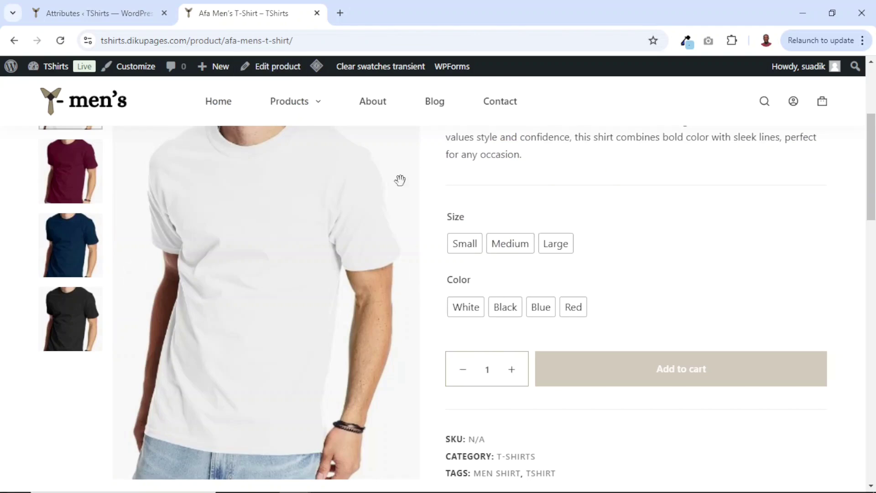
pyautogui.moveTo(248, 224)
pyautogui.hotkey('ctrl', 'shift', 'Tab')
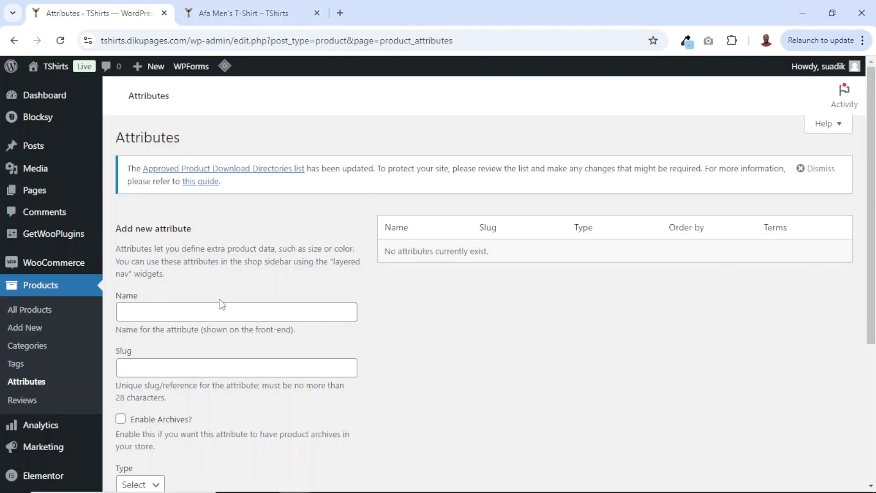
# Add a product attribute named Size with archives enabled and the type set to Button.
pyautogui.click(155, 313)
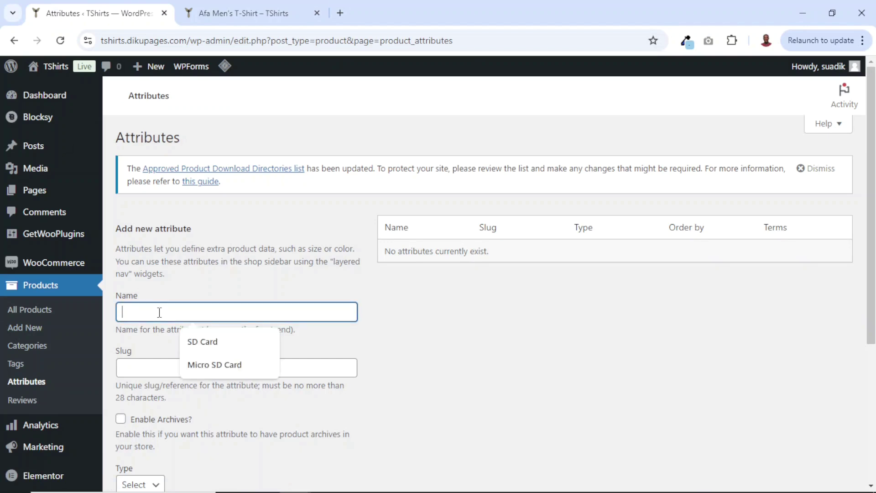
pyautogui.write('Size')
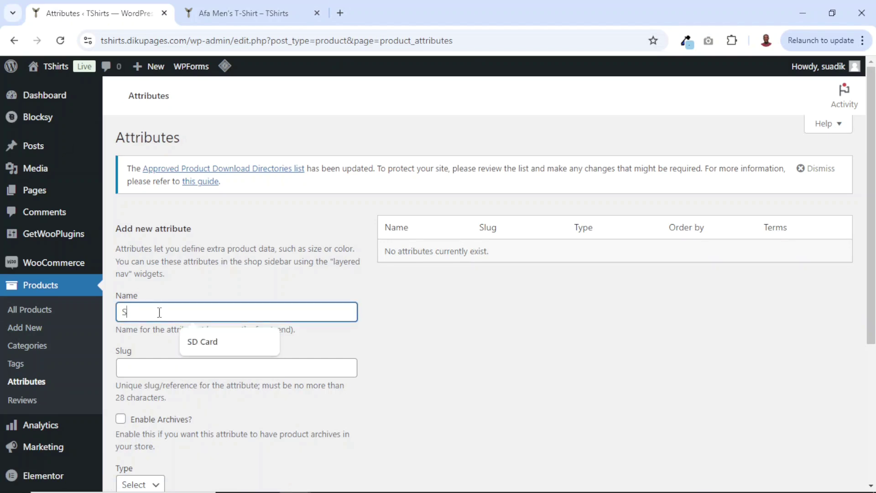
pyautogui.scroll(-1, 160, 313)
pyautogui.click(122, 357)
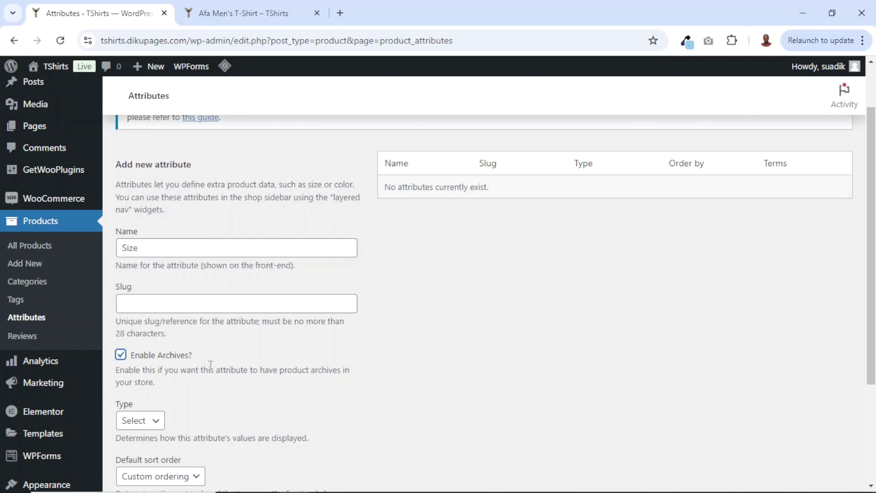
pyautogui.scroll(-2, 210, 364)
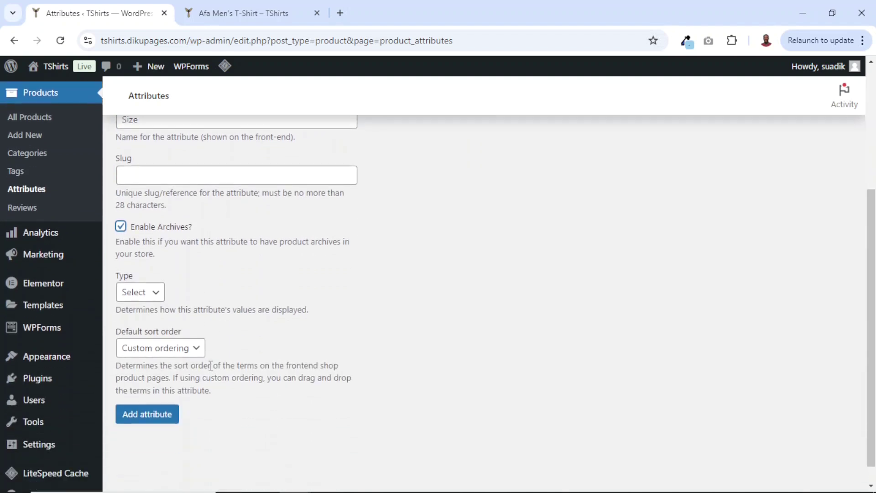
pyautogui.click(152, 295)
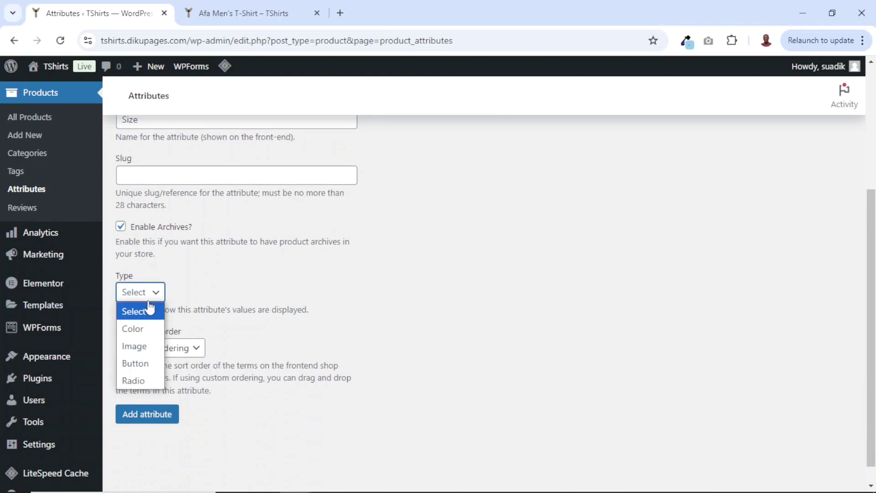
pyautogui.click(145, 363)
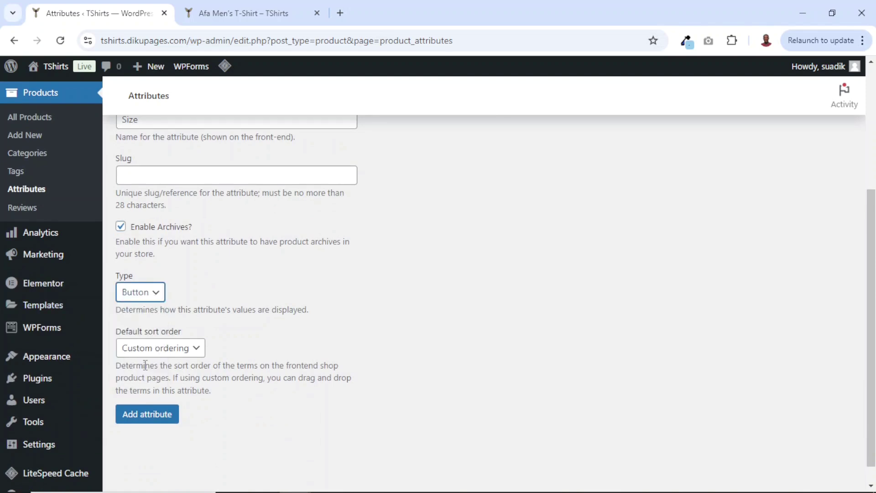
pyautogui.click(144, 421)
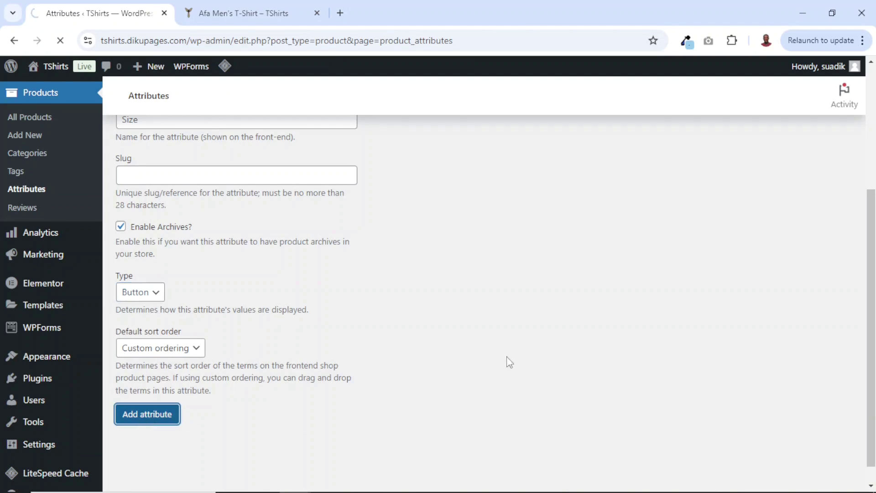
# Add a product attribute named Color with archives enabled and the type set to Color.
pyautogui.scroll(-2, 213, 259)
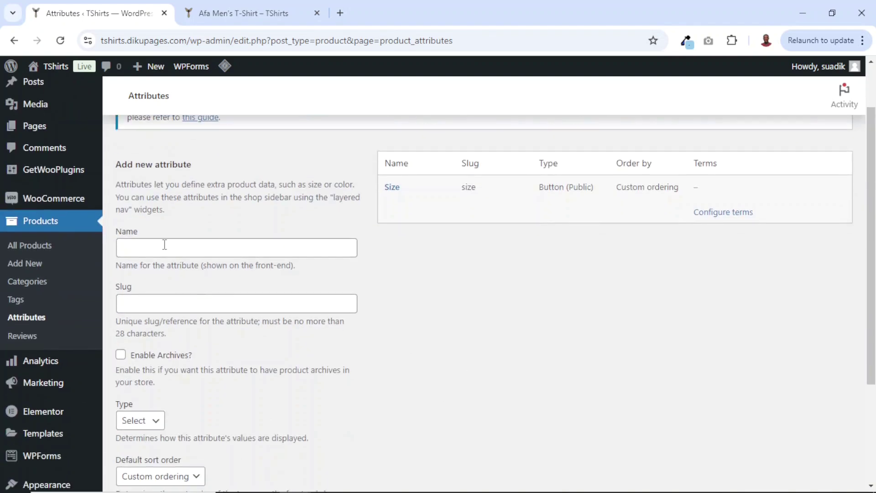
pyautogui.click(183, 248)
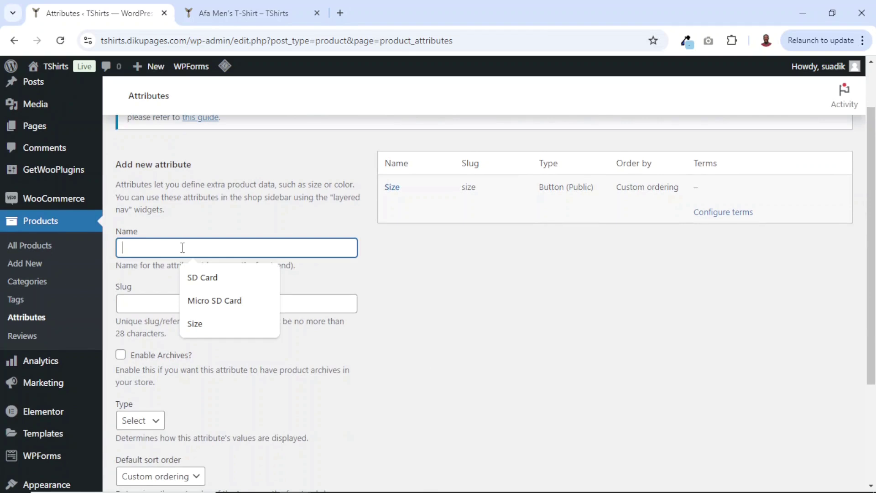
pyautogui.write('Color')
pyautogui.scroll(-2, 182, 247)
pyautogui.click(120, 291)
pyautogui.scroll(-3, 226, 323)
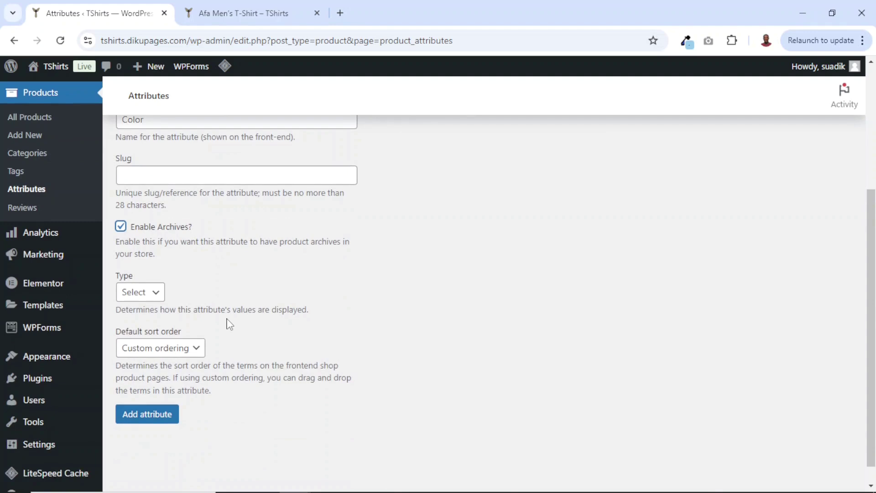
pyautogui.click(142, 271)
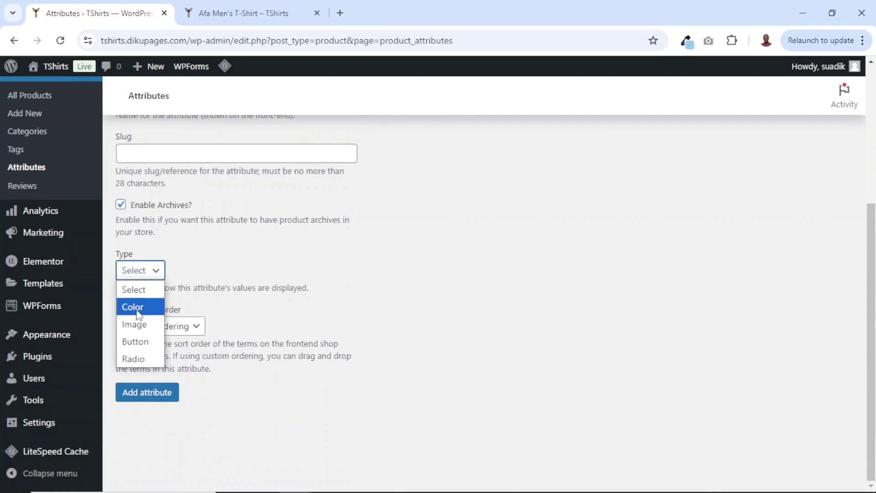
pyautogui.click(137, 311)
pyautogui.click(148, 398)
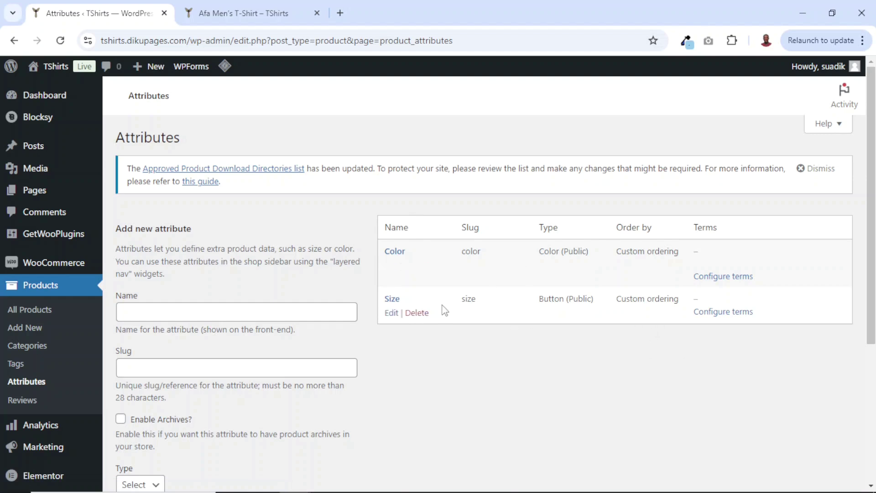
# Configure the Size attribute's terms by adding Small and Medium.
pyautogui.click(726, 317)
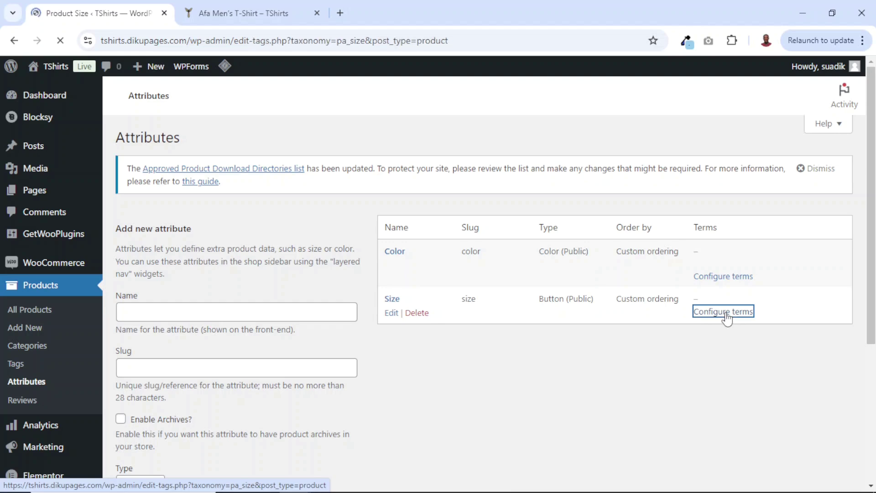
pyautogui.click(223, 318)
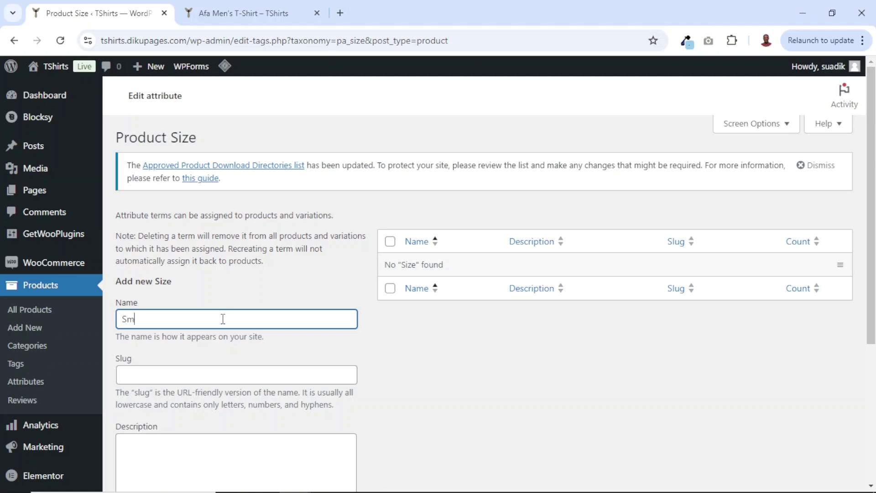
pyautogui.write('Small')
pyautogui.scroll(-3, 223, 319)
pyautogui.click(157, 420)
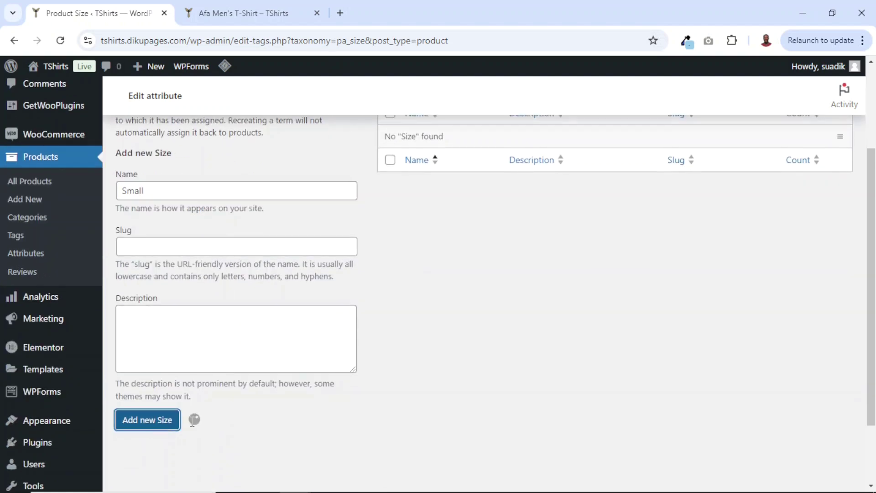
pyautogui.click(181, 231)
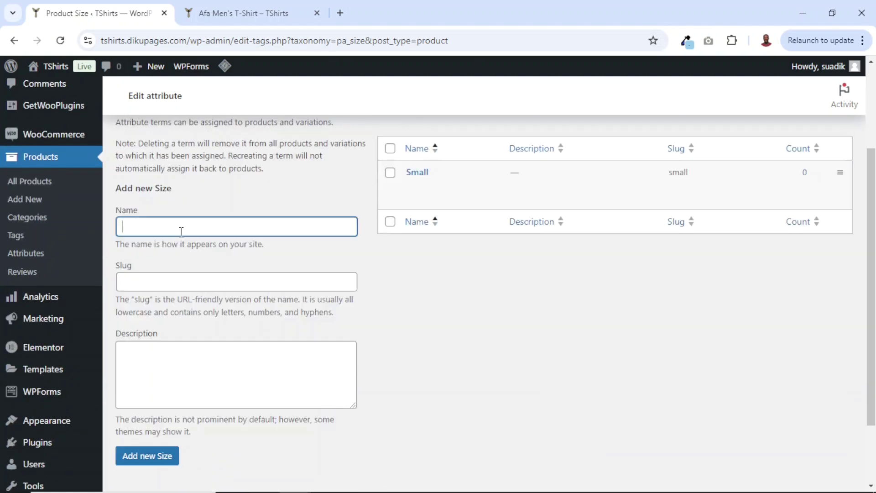
pyautogui.write('ium')
pyautogui.press('Return')
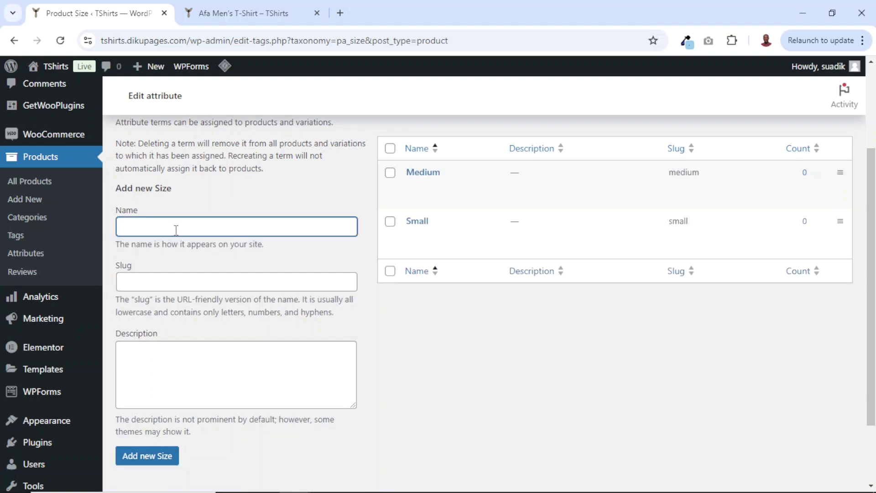
# Add a Large term to the Size attribute.
pyautogui.write('Large')
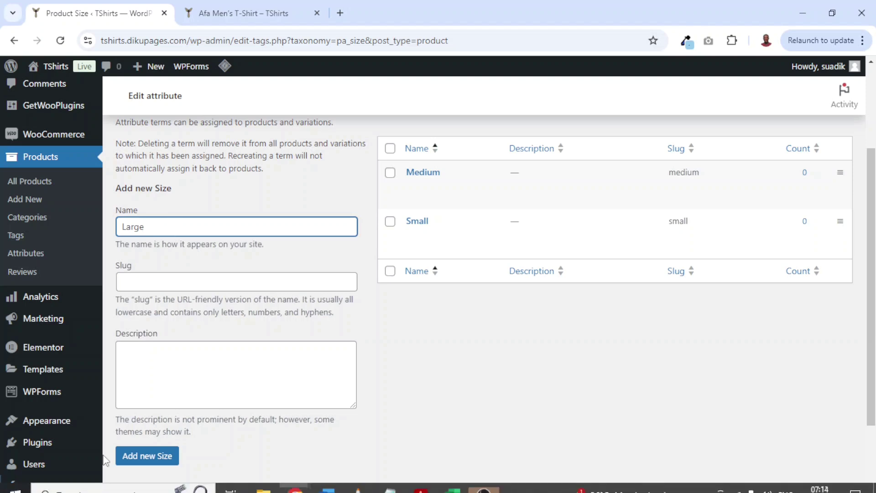
pyautogui.click(137, 455)
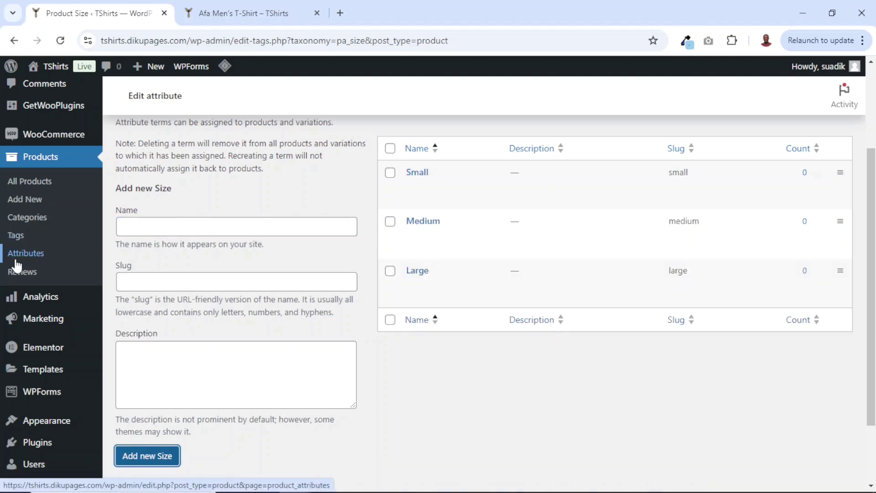
# Open the Color attribute's terms for configuration and check which color options the T-shirt's product page offers.
pyautogui.click(30, 259)
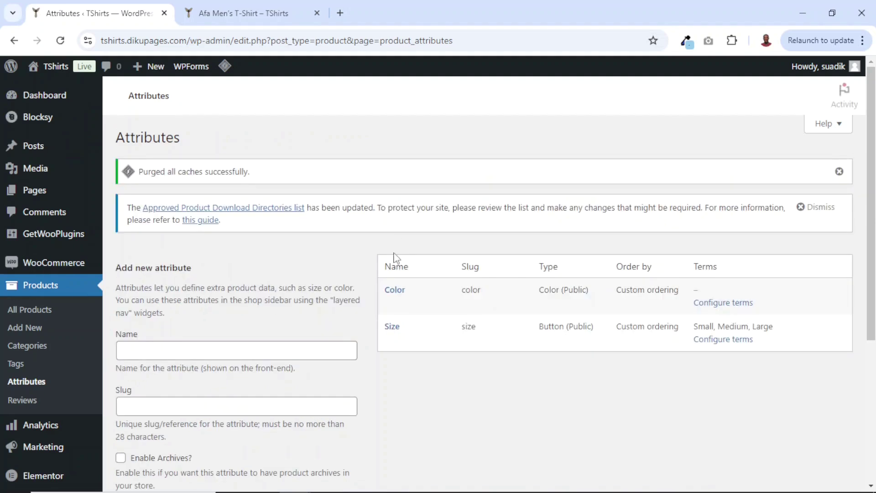
pyautogui.click(738, 305)
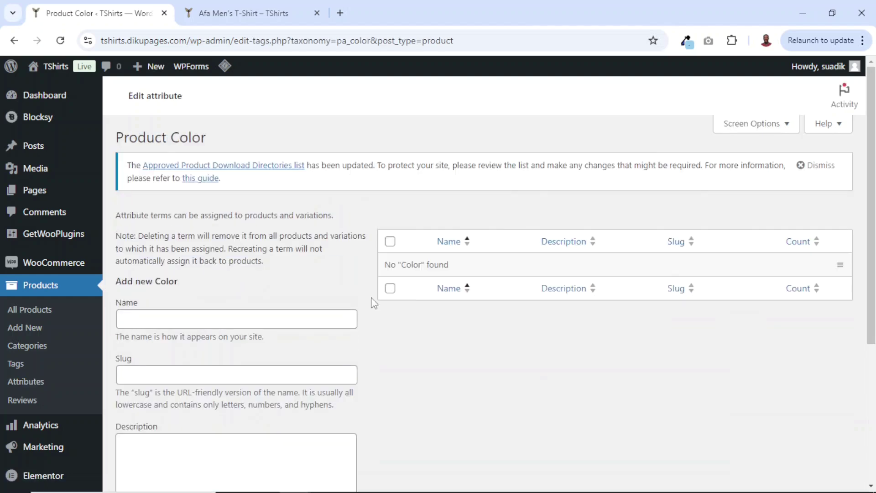
pyautogui.click(223, 13)
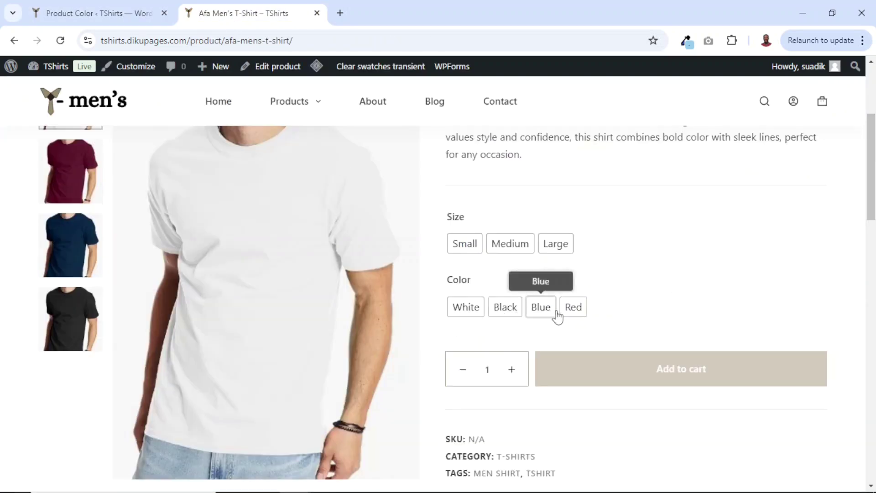
pyautogui.click(96, 18)
# Add a White term to the Color attribute with the swatch color #ffffff.
pyautogui.click(240, 322)
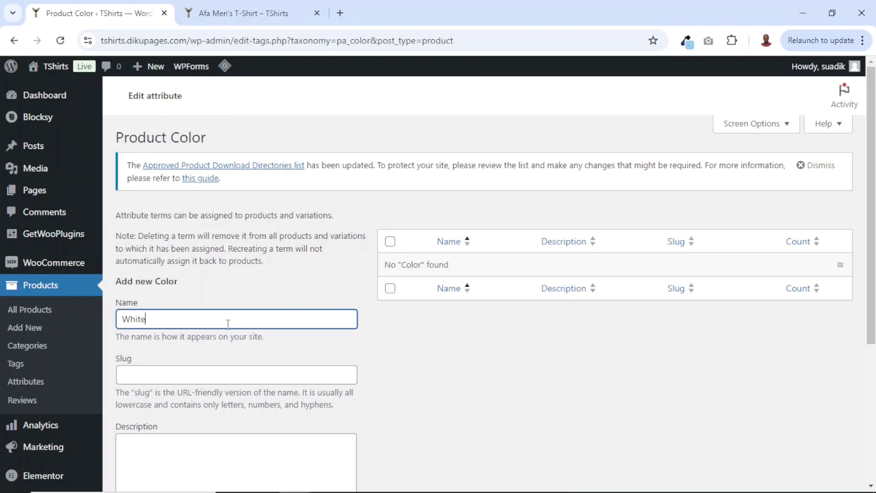
pyautogui.scroll(-3, 228, 324)
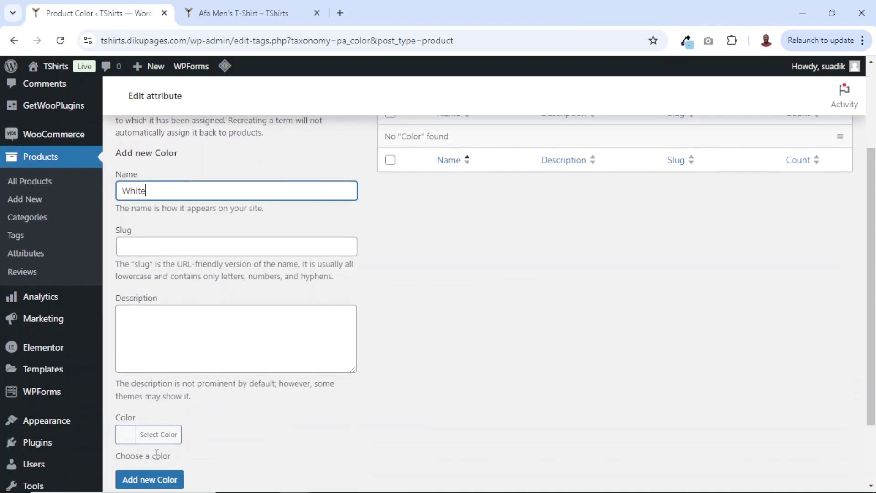
pyautogui.scroll(-2, 157, 463)
pyautogui.click(128, 372)
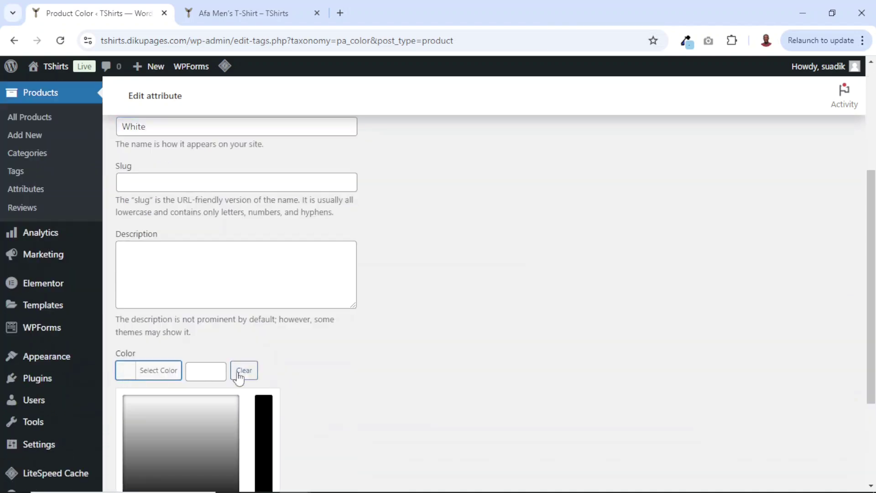
pyautogui.scroll(-3, 226, 377)
pyautogui.click(145, 393)
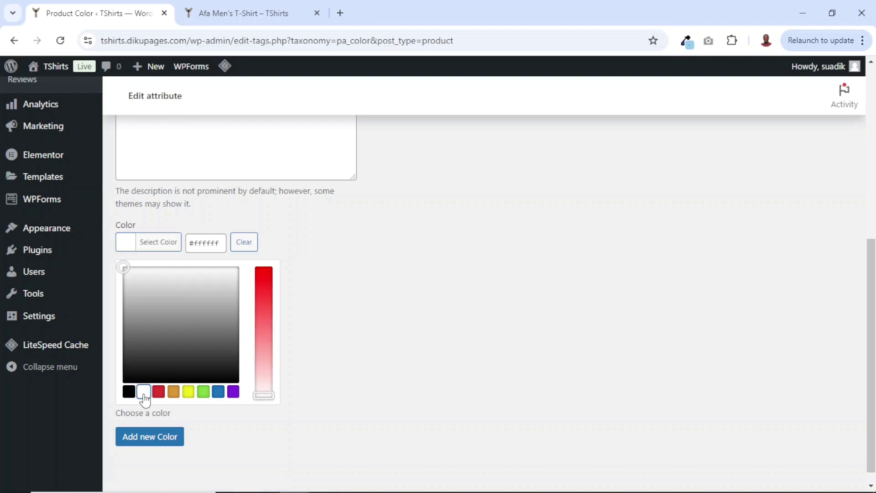
pyautogui.click(406, 418)
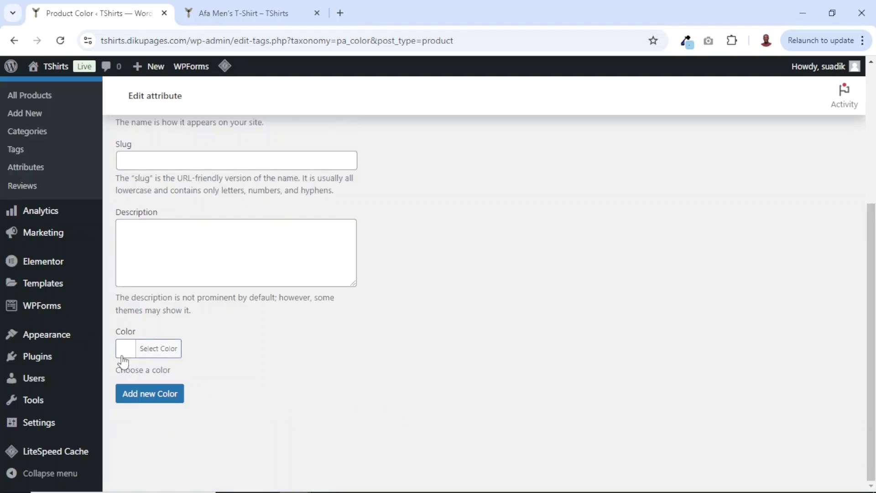
pyautogui.click(151, 396)
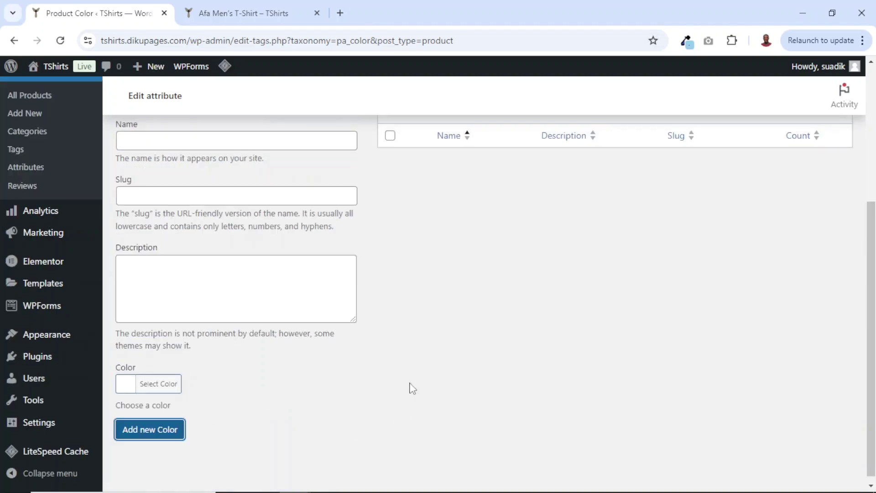
# Add a Blue term to the Color attribute with a blue swatch color.
pyautogui.click(198, 265)
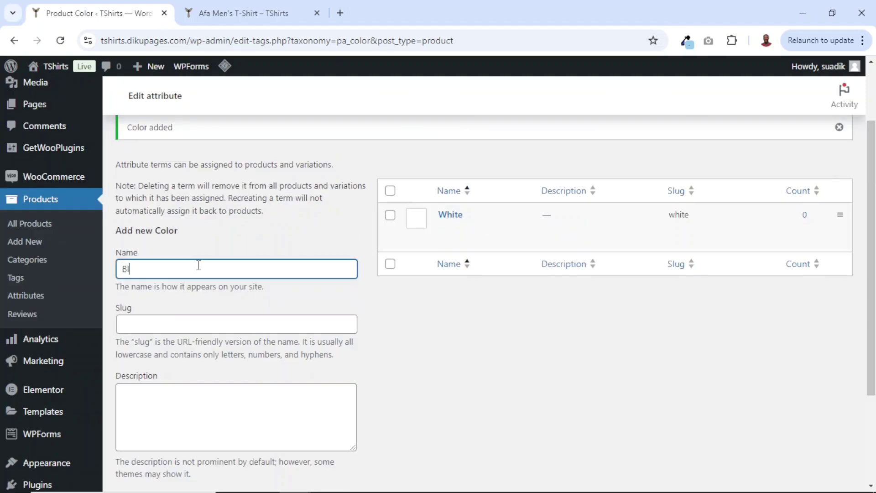
pyautogui.scroll(-3, 198, 265)
pyautogui.click(158, 376)
pyautogui.scroll(-3, 158, 380)
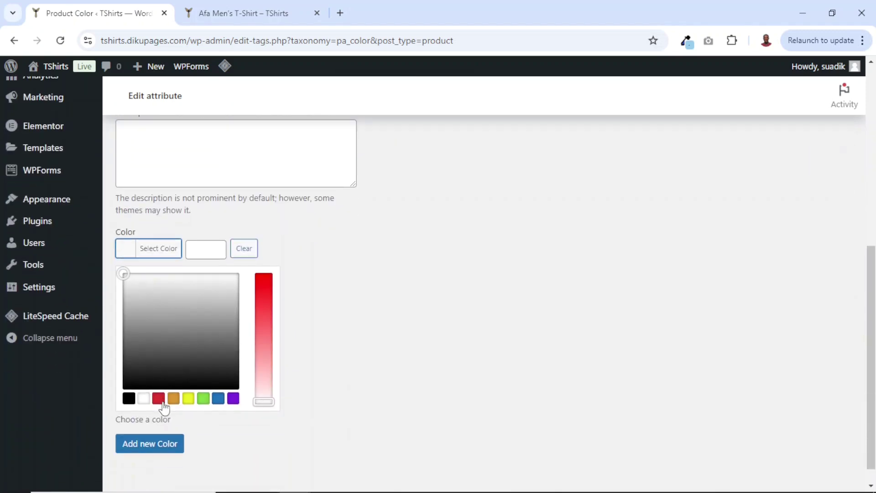
pyautogui.click(219, 399)
pyautogui.click(153, 449)
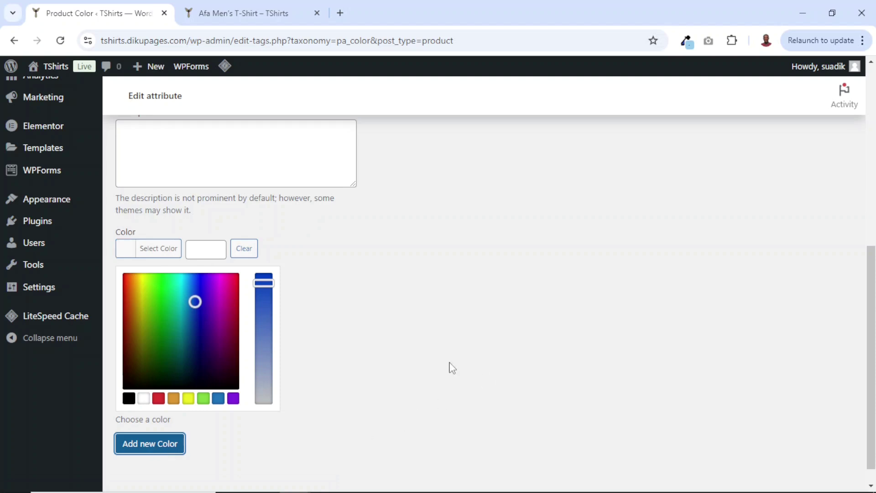
# Add a Red term to the Color attribute, starting from the preset red and adjusting its saturation to #dd1c1c.
pyautogui.scroll(5, 452, 368)
pyautogui.click(162, 265)
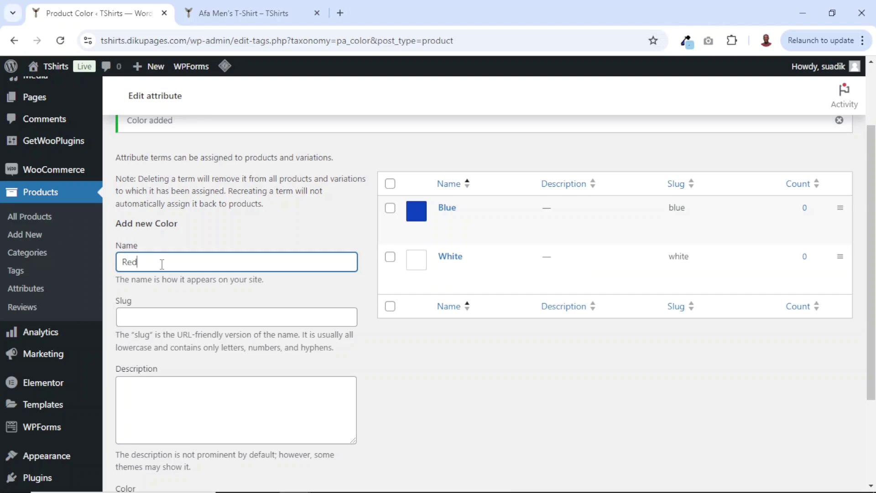
pyautogui.scroll(-3, 183, 269)
pyautogui.click(130, 381)
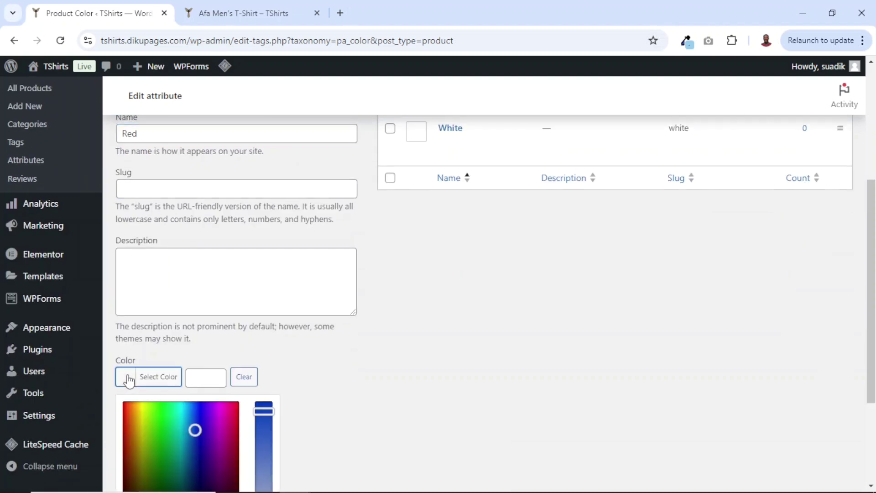
pyautogui.scroll(-3, 153, 377)
pyautogui.click(159, 400)
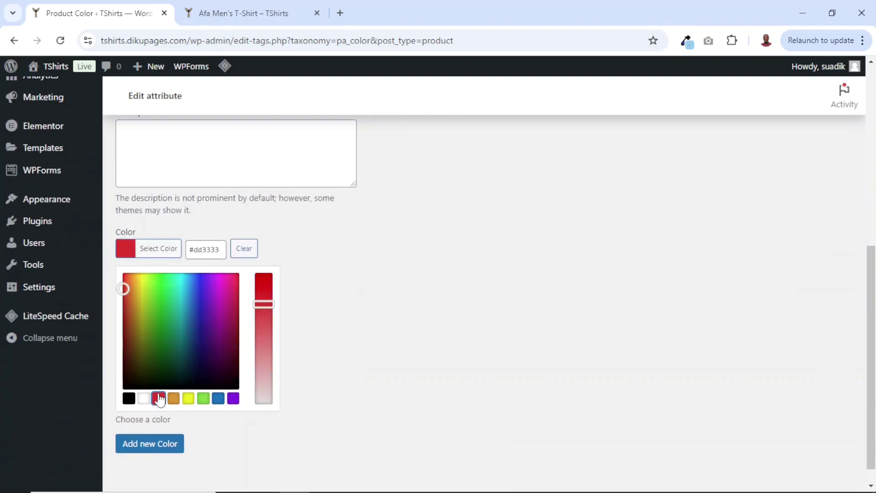
pyautogui.moveTo(269, 305); pyautogui.dragTo(267, 295)
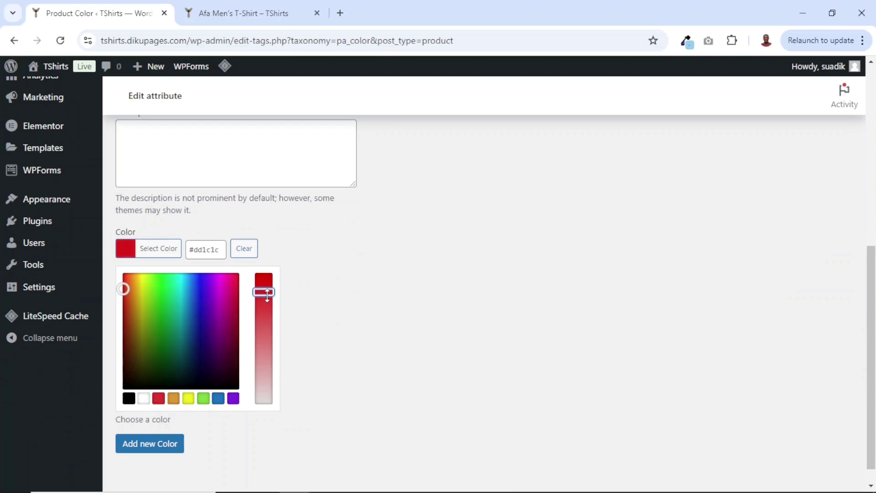
pyautogui.click(152, 450)
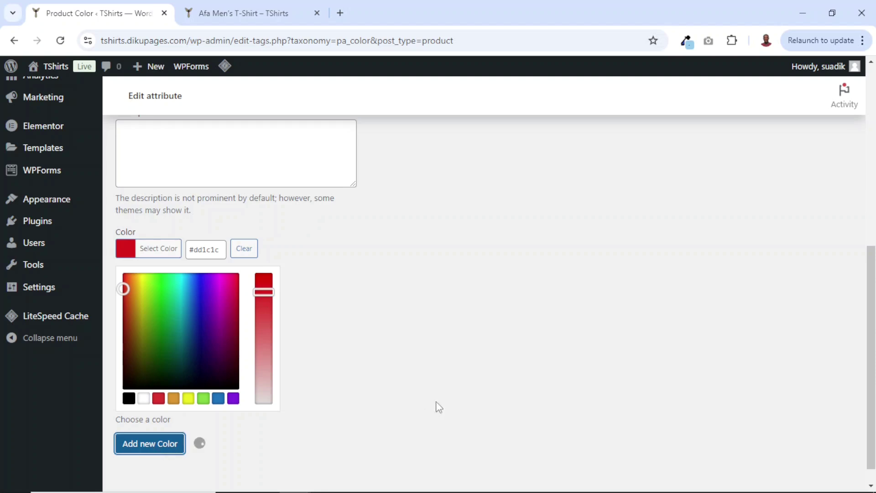
# Add a Black term to the Color attribute with the preset black as its swatch color.
pyautogui.scroll(3, 371, 303)
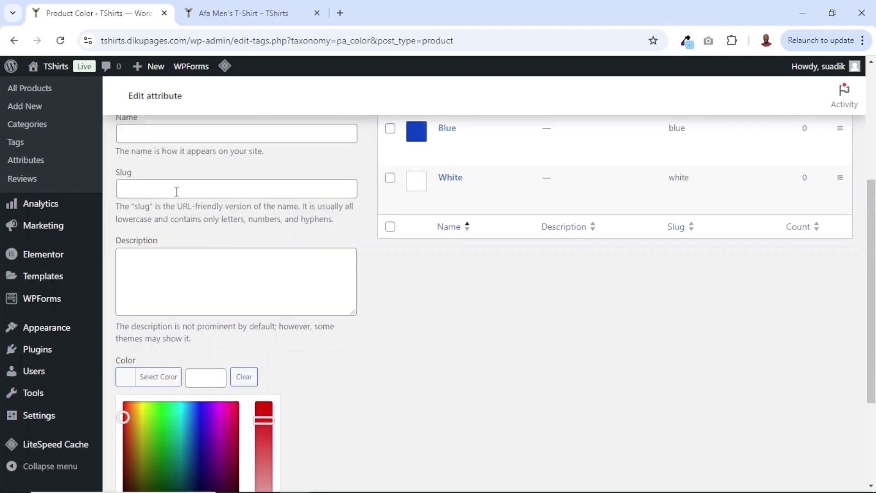
pyautogui.scroll(2, 187, 178)
pyautogui.click(191, 196)
pyautogui.write('Black')
pyautogui.scroll(-2, 155, 365)
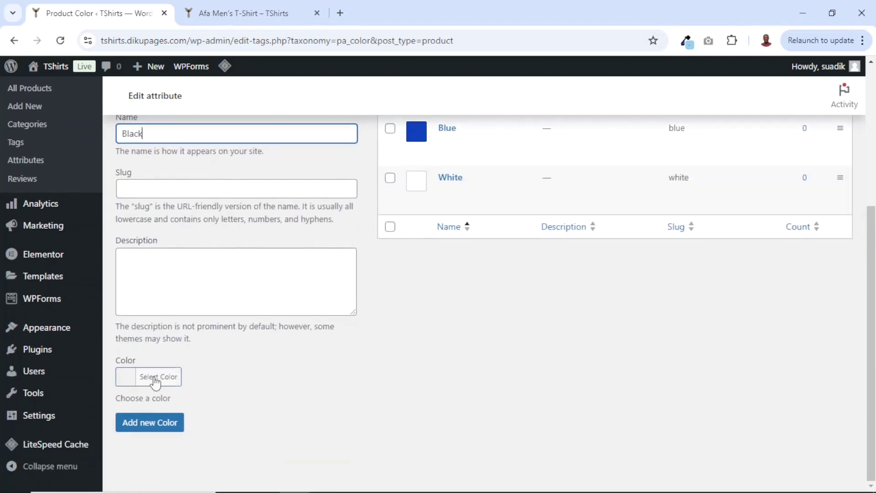
pyautogui.click(155, 381)
pyautogui.scroll(-3, 155, 381)
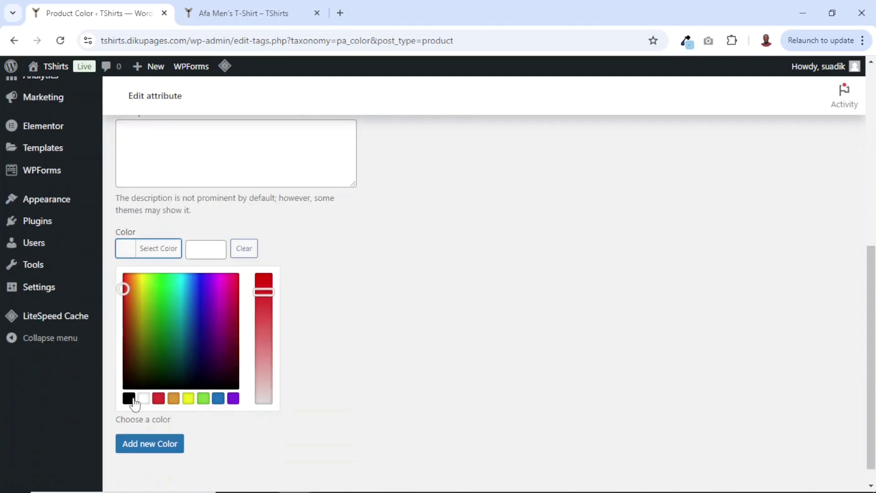
pyautogui.click(130, 399)
pyautogui.click(178, 445)
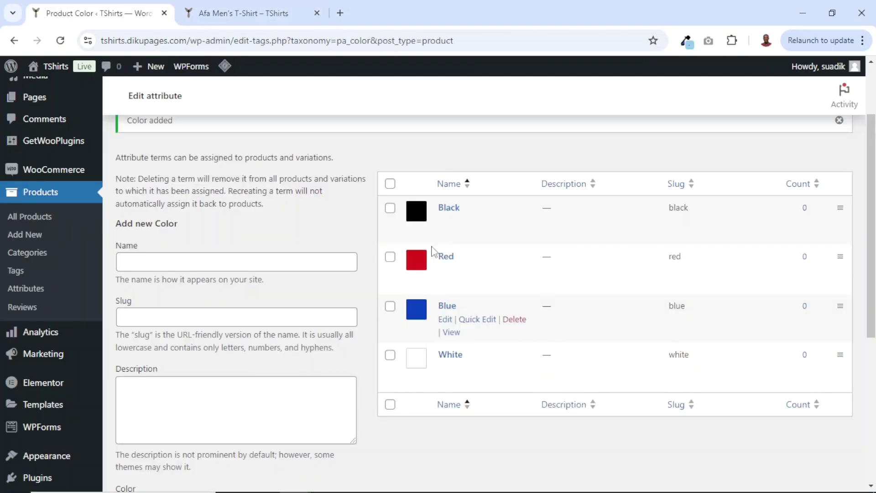
# Reload the T-shirt's product page and check how its size and color options and gallery images display.
pyautogui.click(237, 15)
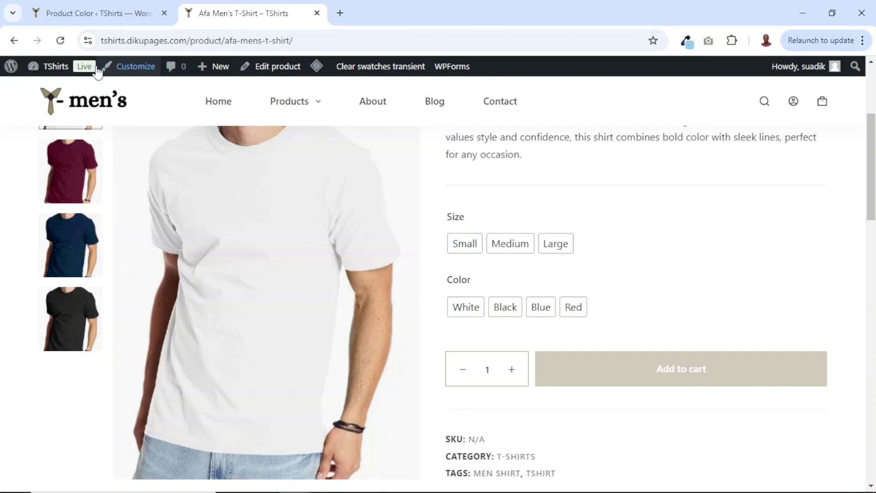
pyautogui.click(60, 40)
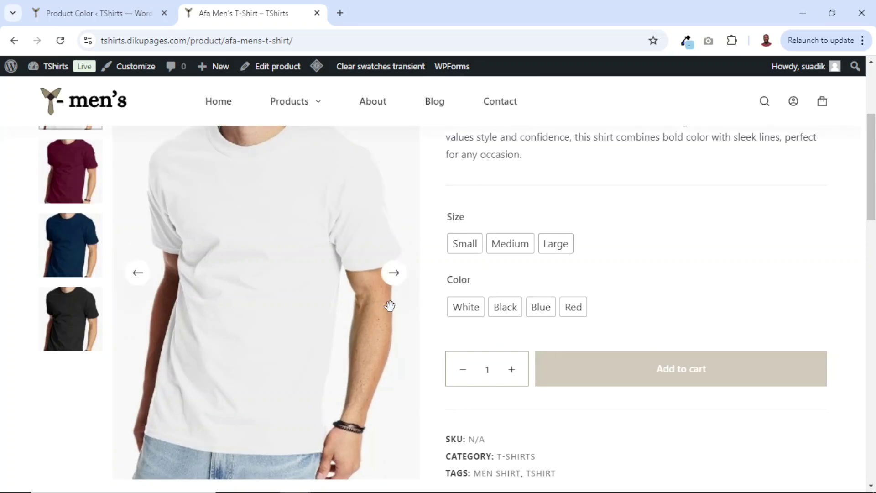
pyautogui.click(394, 272)
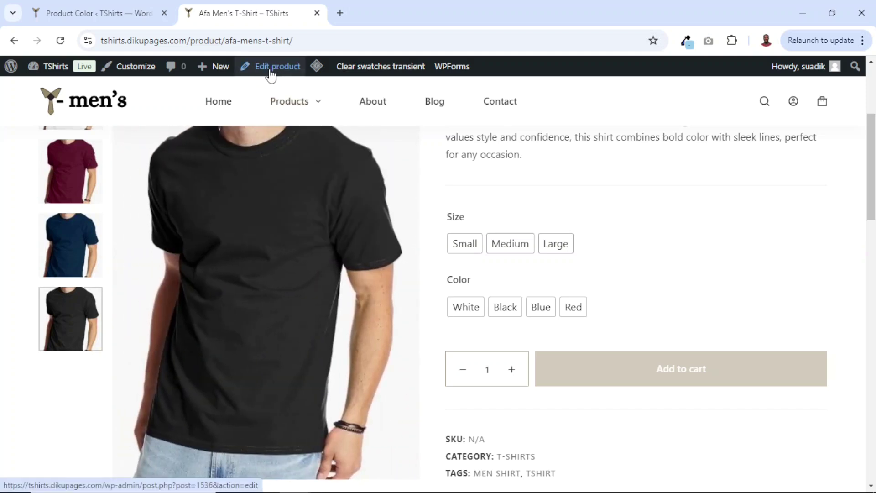
# Open the T-shirt's product editor in a new browser tab, close the Product Color tab and place the editor tab first.
pyautogui.rightClick(271, 74)
pyautogui.click(294, 84)
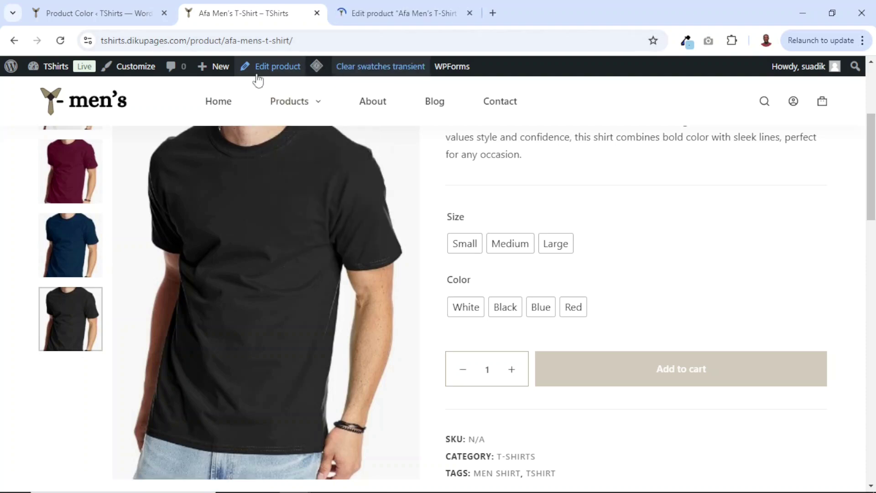
pyautogui.click(164, 13)
pyautogui.click(186, 17)
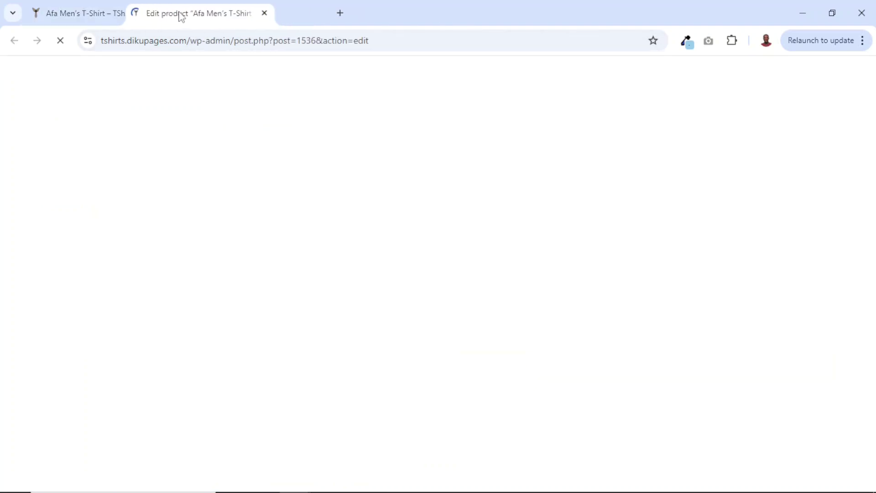
pyautogui.moveTo(186, 17); pyautogui.dragTo(114, 9)
# Remove the current Color and Size attributes from the T-shirt's product data and save the attributes.
pyautogui.scroll(-10, 579, 386)
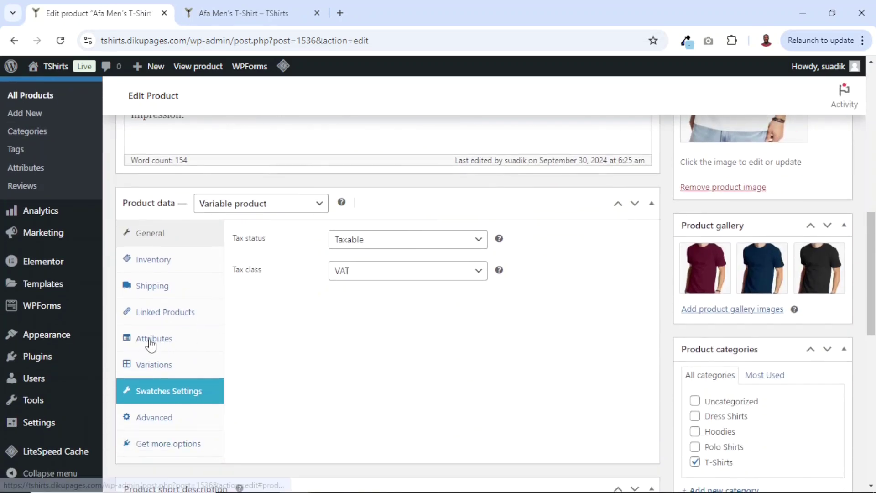
pyautogui.click(151, 343)
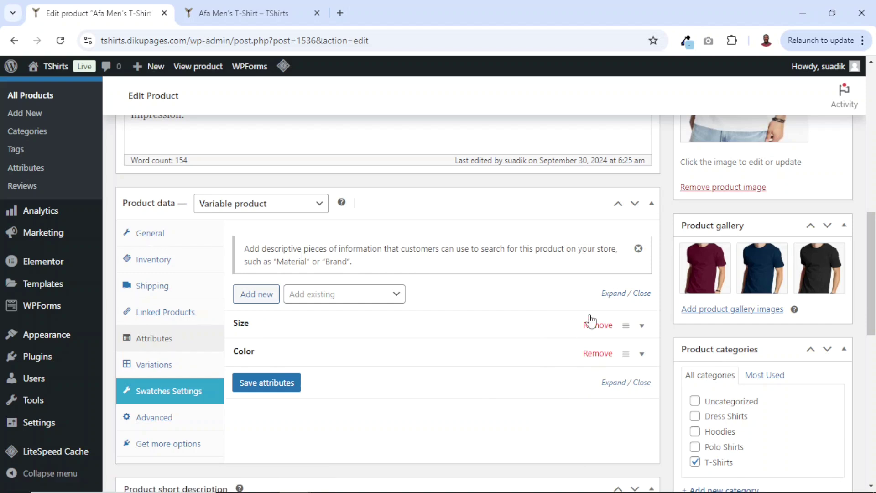
pyautogui.click(195, 18)
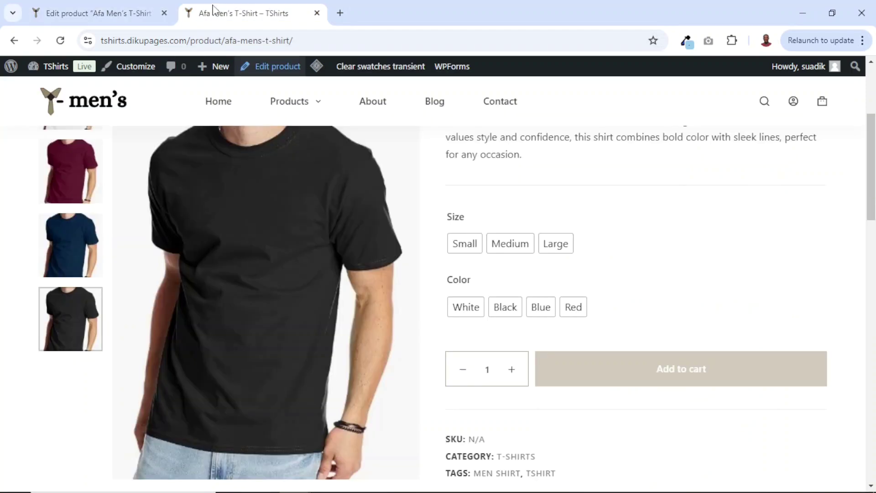
pyautogui.click(133, 18)
pyautogui.click(598, 355)
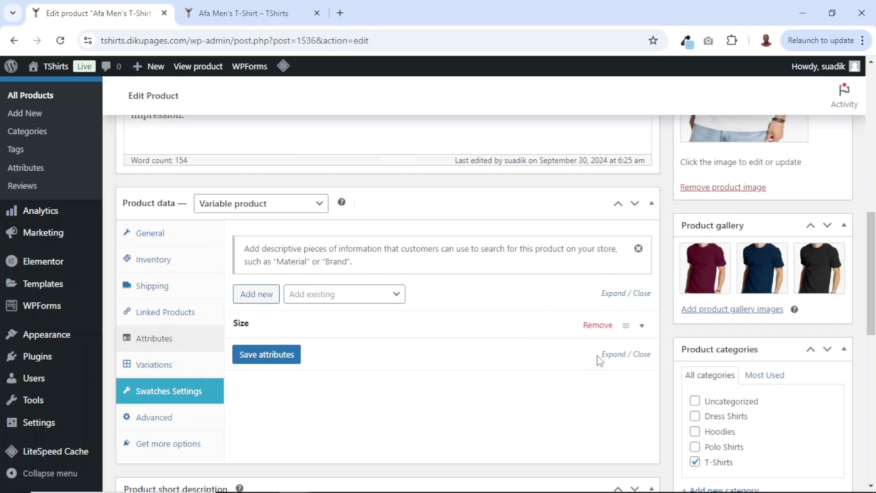
pyautogui.click(594, 326)
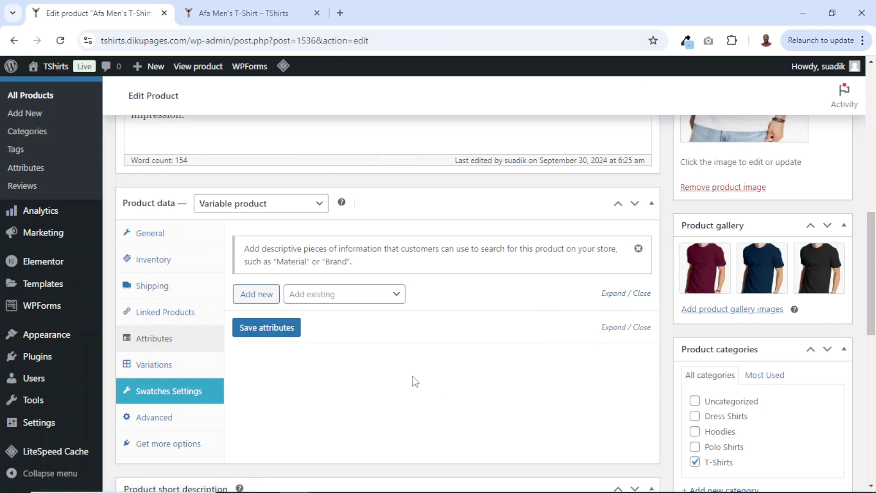
pyautogui.click(283, 332)
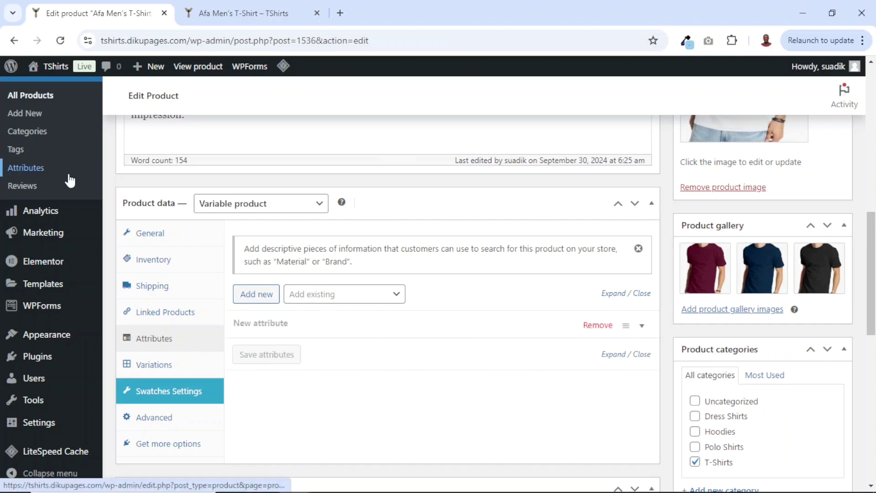
# Add the existing Size attribute to the T-shirt and select all its values: Small, Large and Medium.
pyautogui.click(357, 304)
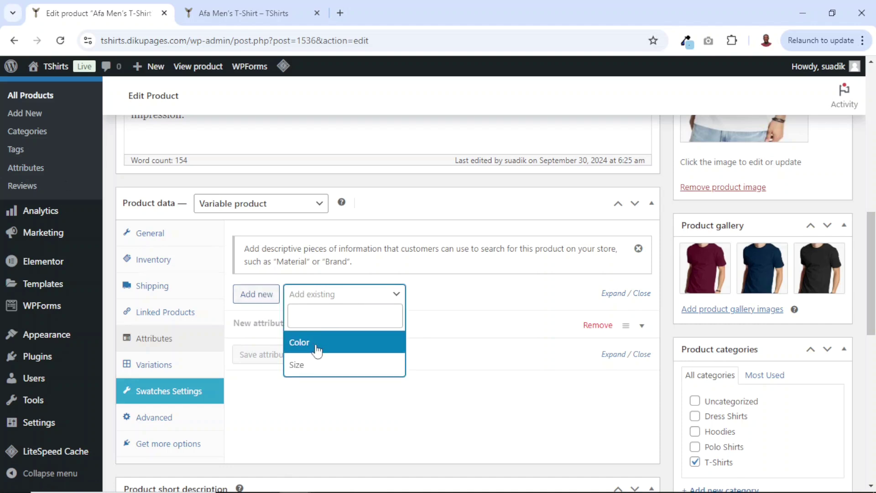
pyautogui.click(314, 373)
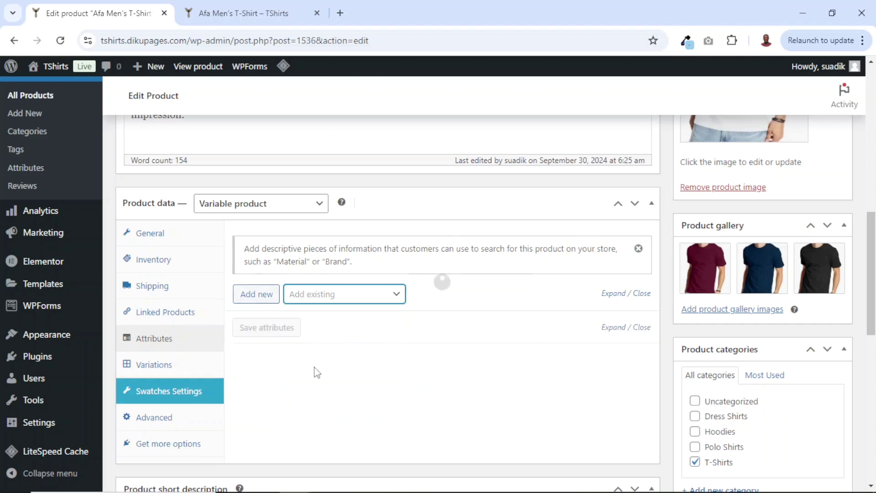
pyautogui.click(433, 371)
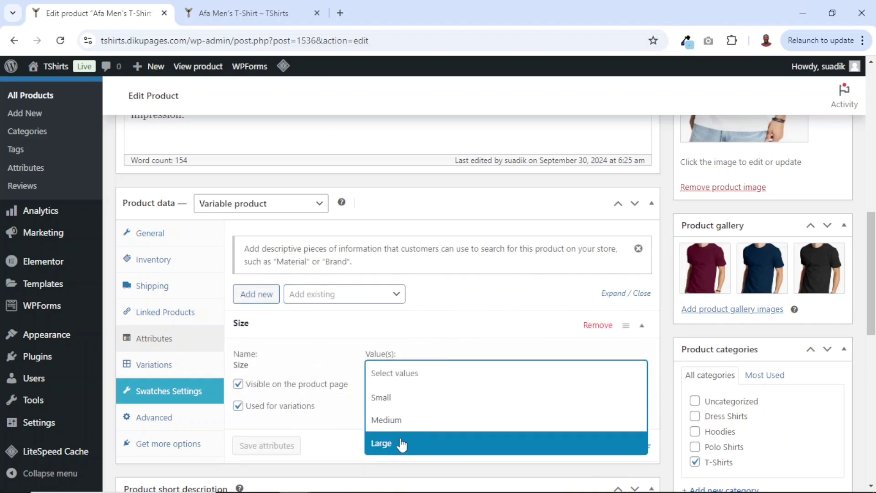
pyautogui.click(404, 401)
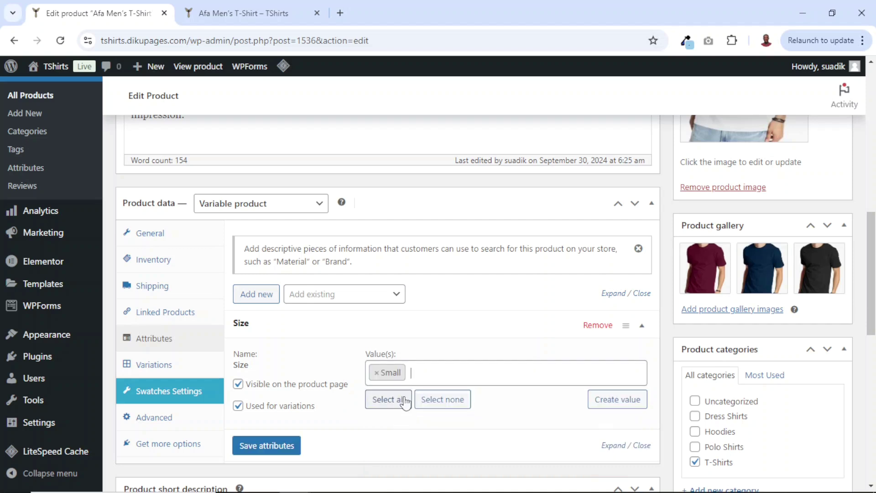
pyautogui.click(414, 375)
pyautogui.click(409, 459)
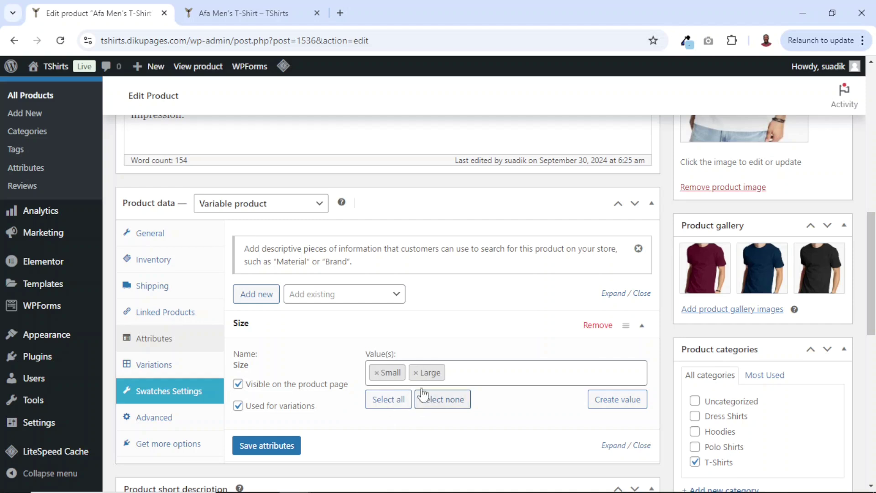
pyautogui.click(416, 372)
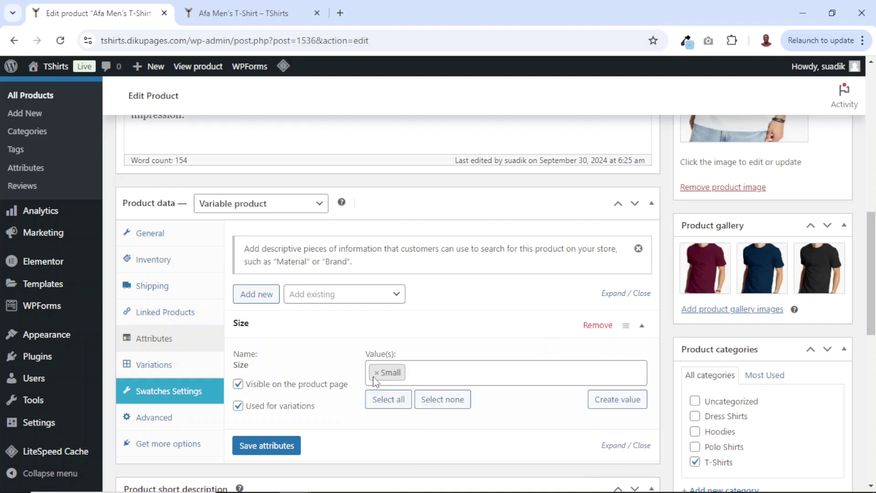
pyautogui.click(369, 374)
pyautogui.click(368, 408)
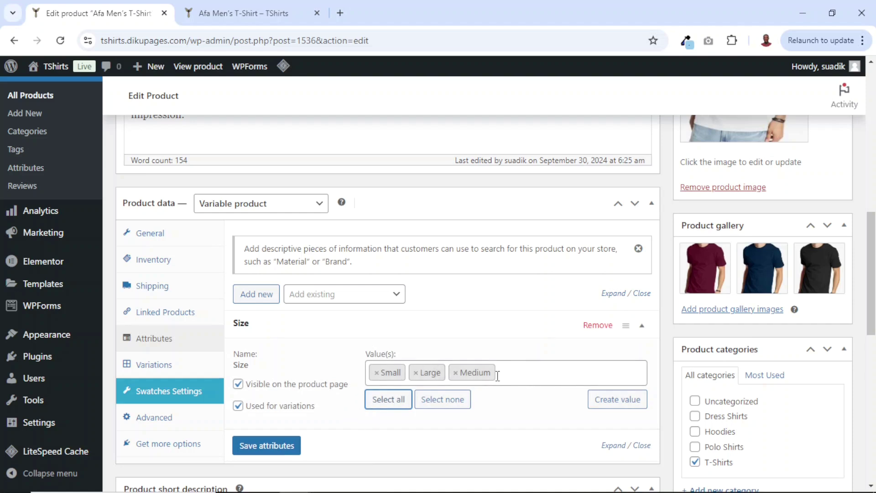
pyautogui.click(368, 413)
# Add the existing Color attribute with all its values, Black, Blue, Red and White, and save the attributes.
pyautogui.click(333, 296)
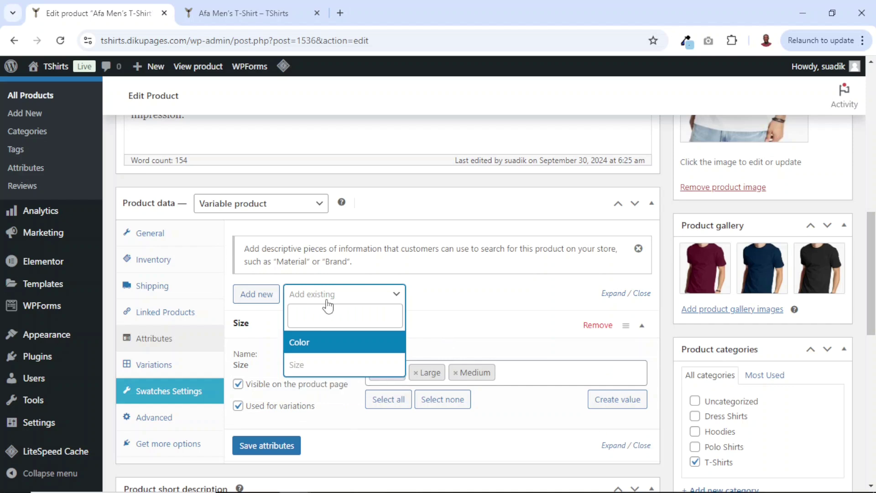
pyautogui.click(308, 343)
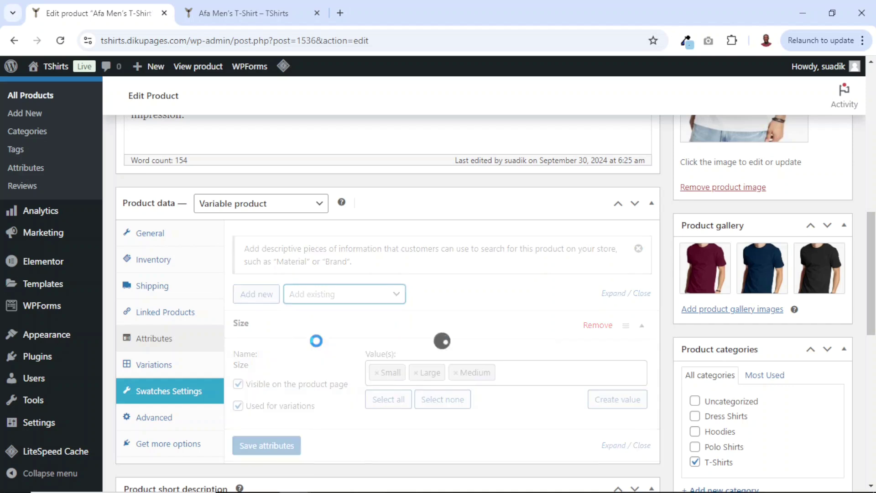
pyautogui.scroll(-3, 402, 396)
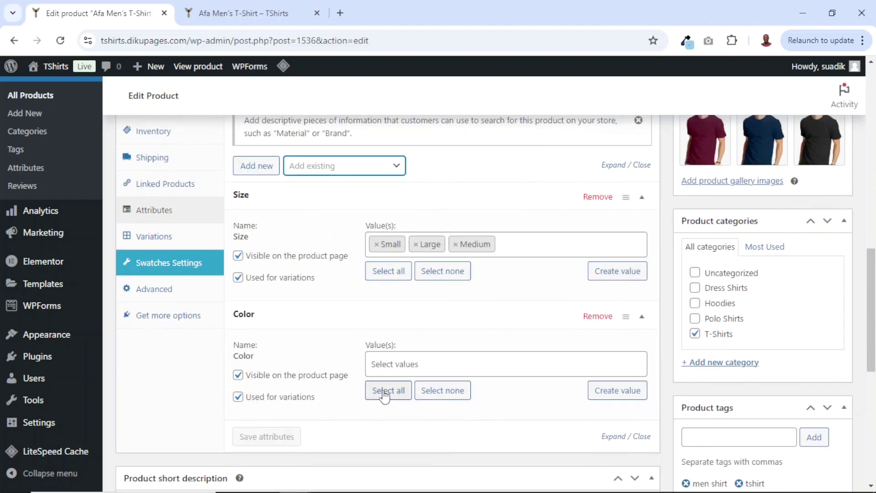
pyautogui.click(384, 395)
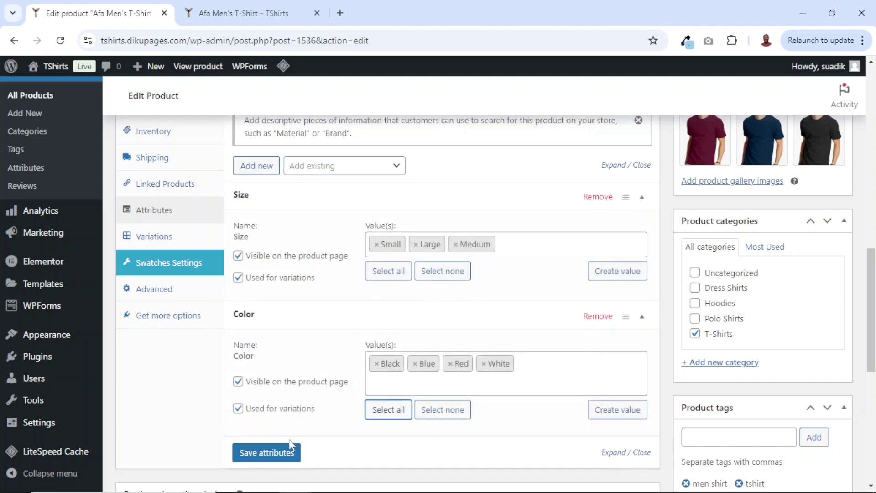
pyautogui.click(291, 453)
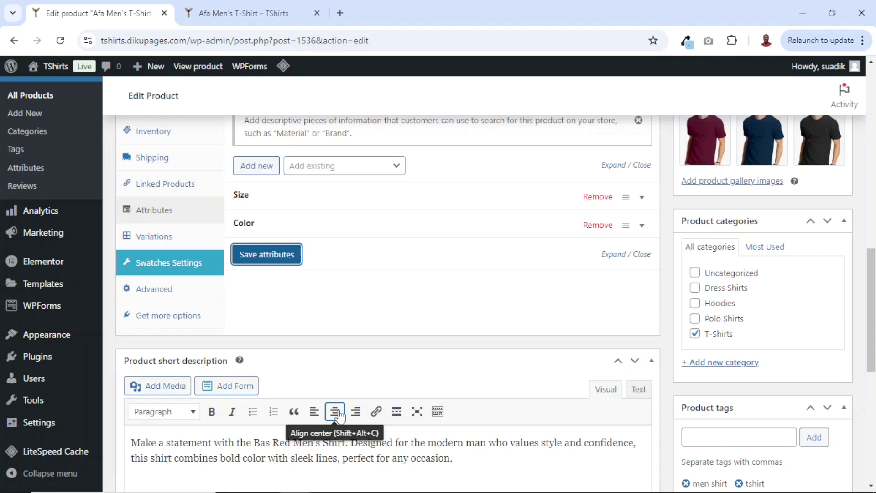
# Generate variations for every combination of the Size and Color attributes and look through the resulting list.
pyautogui.scroll(3, 338, 413)
pyautogui.click(165, 365)
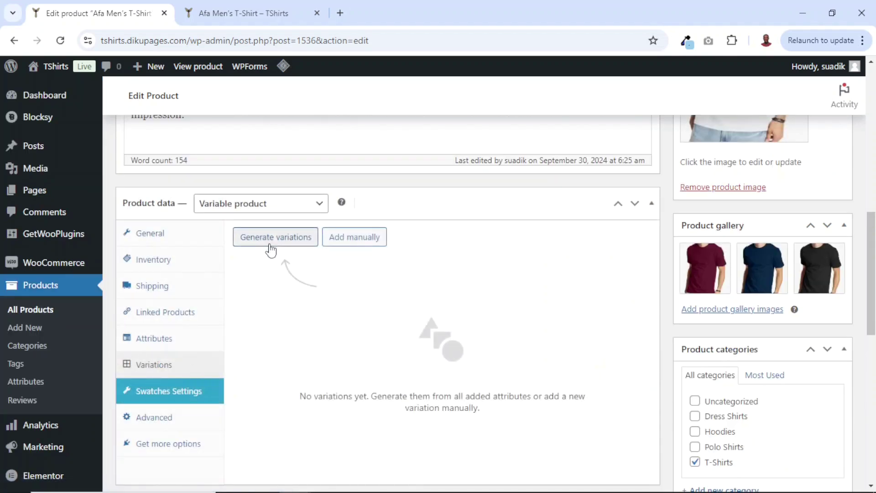
pyautogui.click(272, 244)
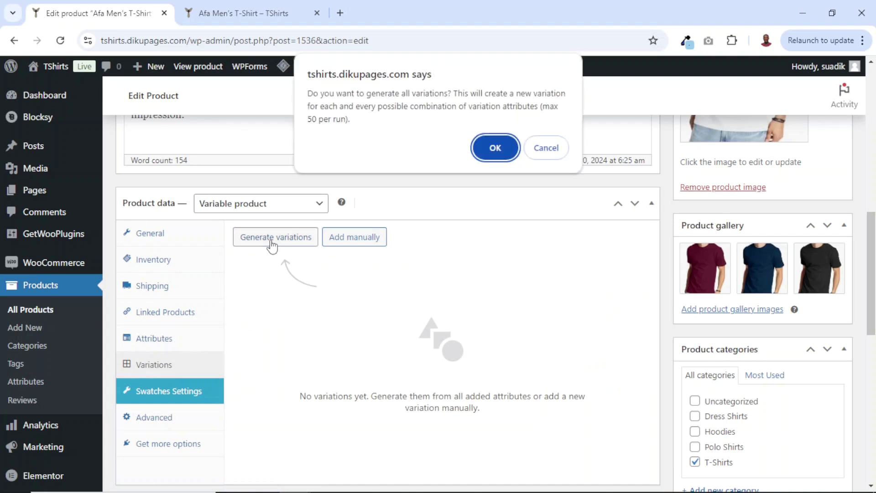
pyautogui.click(496, 147)
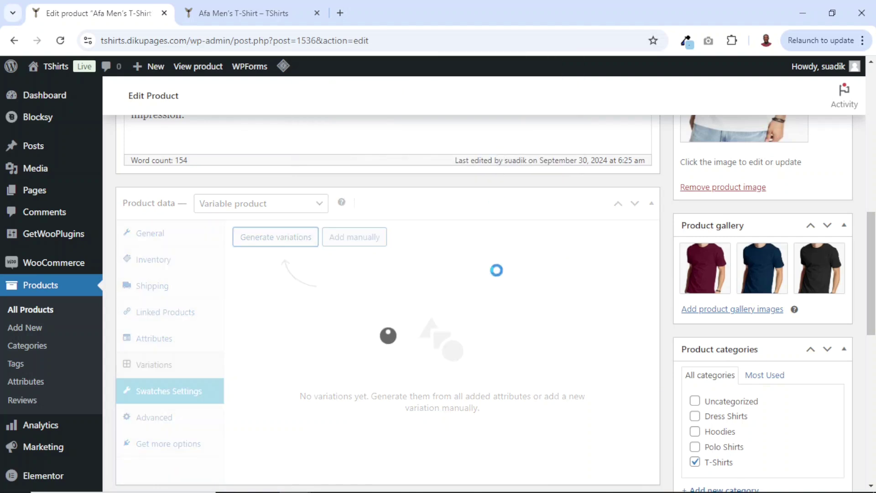
pyautogui.scroll(-3, 445, 336)
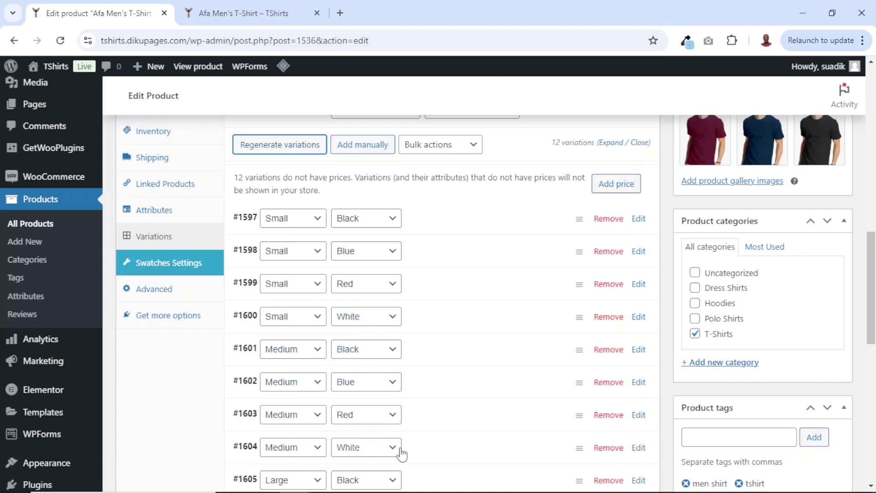
pyautogui.scroll(-4, 400, 444)
pyautogui.scroll(5, 452, 352)
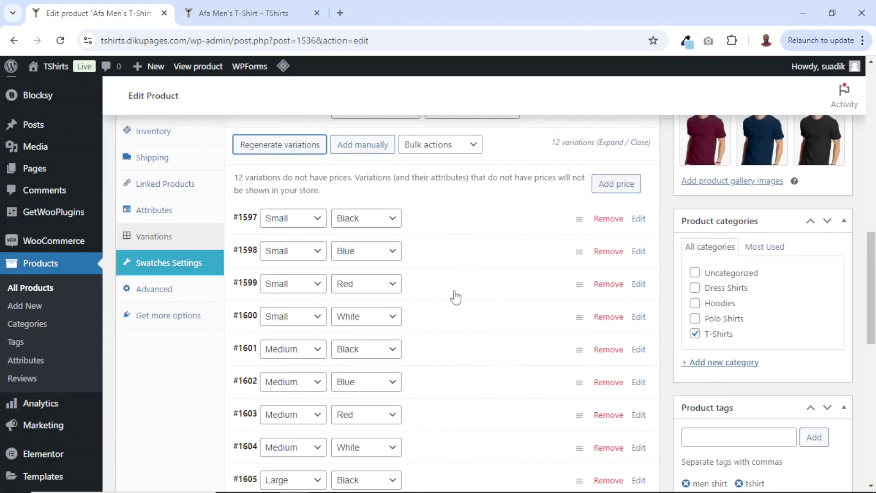
# Expand all variations and check the settings and color choices of the Small Black variation.
pyautogui.click(609, 144)
pyautogui.scroll(1, 511, 217)
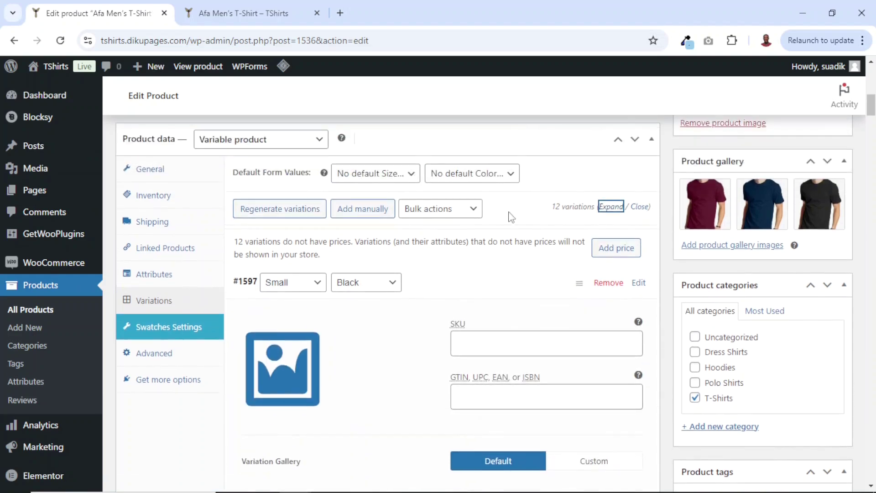
pyautogui.scroll(-6, 511, 218)
pyautogui.scroll(4, 505, 229)
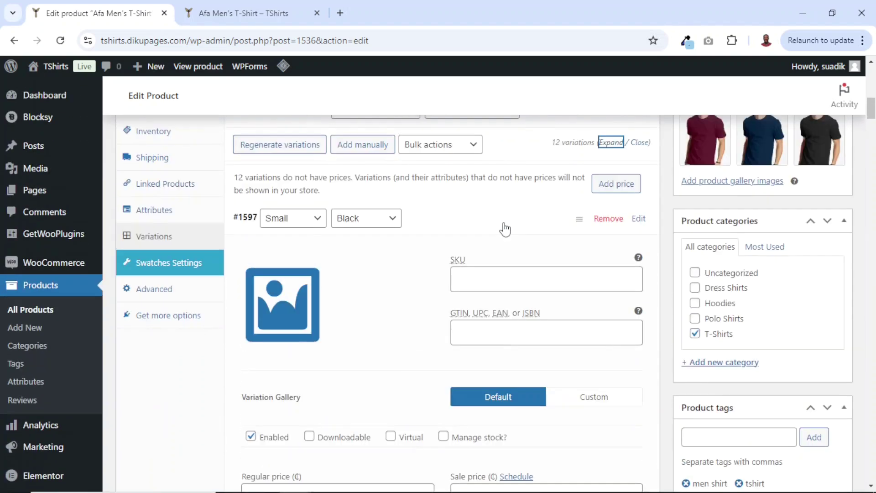
pyautogui.scroll(1, 504, 229)
pyautogui.click(353, 288)
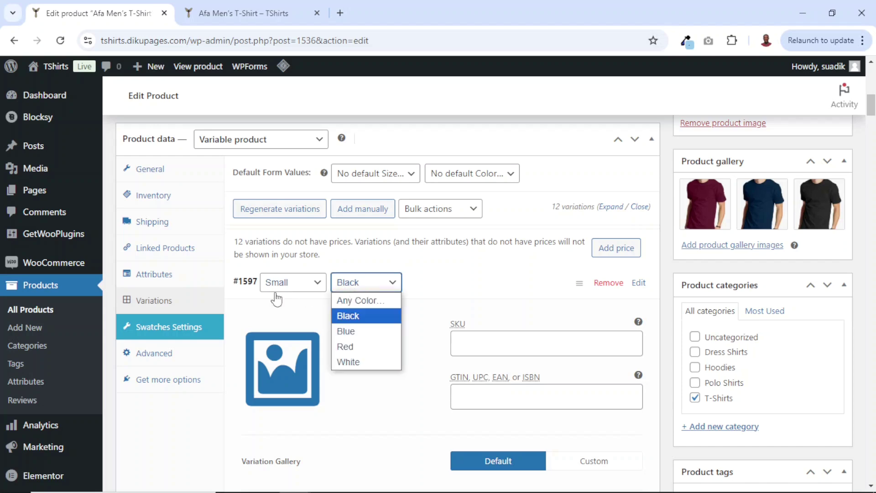
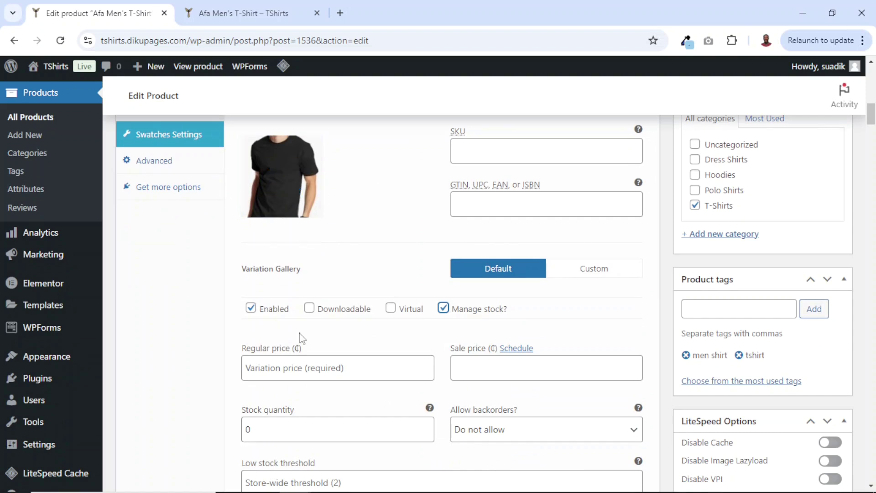
# Set the Small Black variation's regular price to 35 and its stock quantity to 28.
pyautogui.click(287, 362)
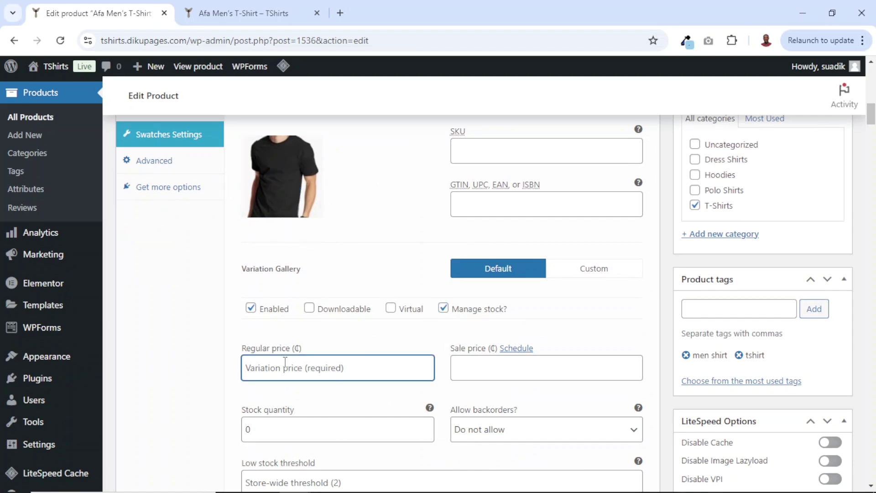
pyautogui.write('35')
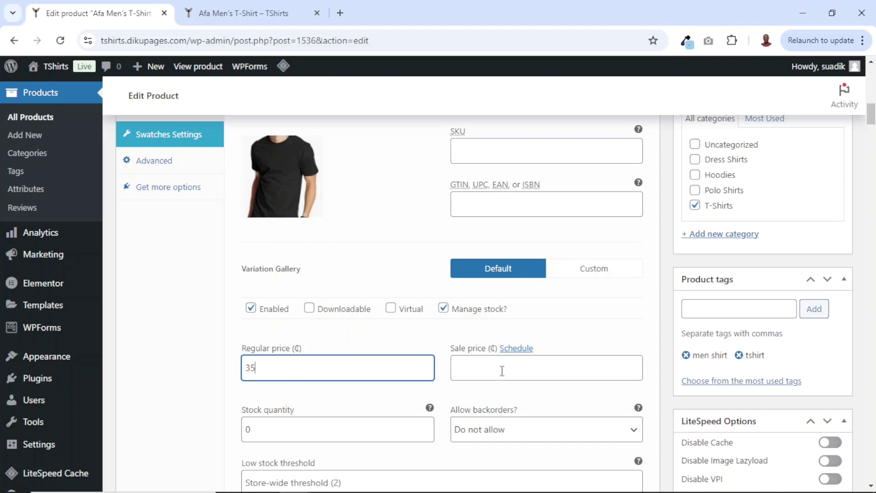
pyautogui.scroll(-1, 523, 345)
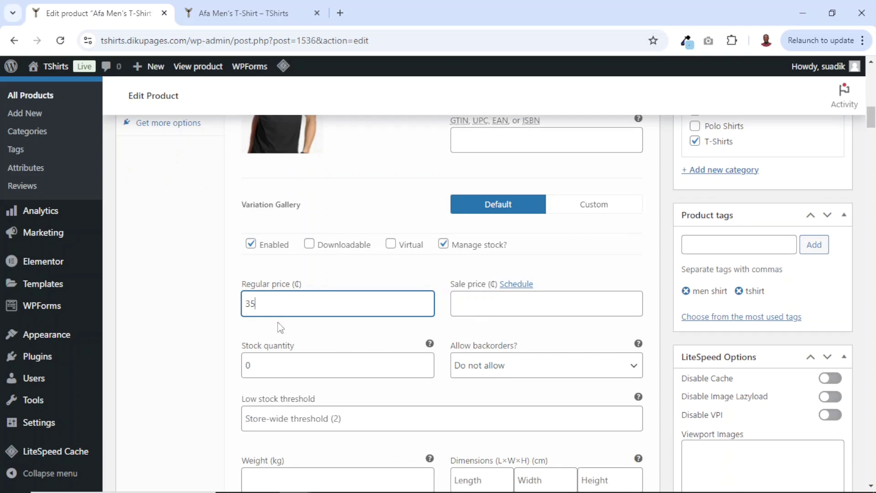
pyautogui.scroll(-1, 322, 299)
pyautogui.press('Tab')
pyautogui.click(273, 301)
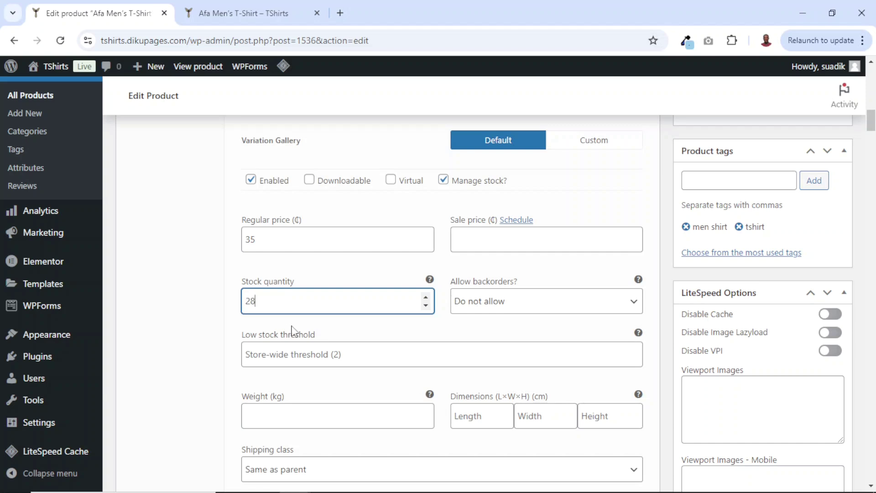
pyautogui.scroll(3, 292, 331)
pyautogui.scroll(2, 292, 282)
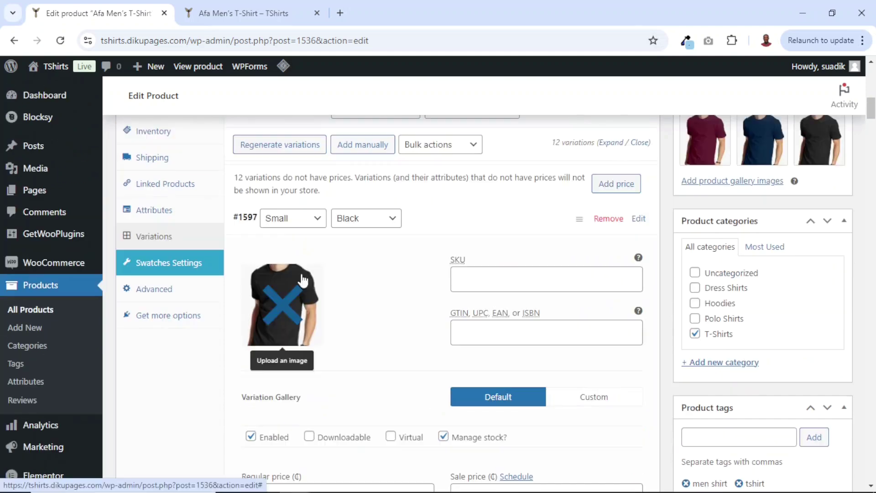
# Set blue.jpg from the media library as the image of the Small Blue variation.
pyautogui.scroll(-1, 340, 295)
pyautogui.scroll(-7, 340, 295)
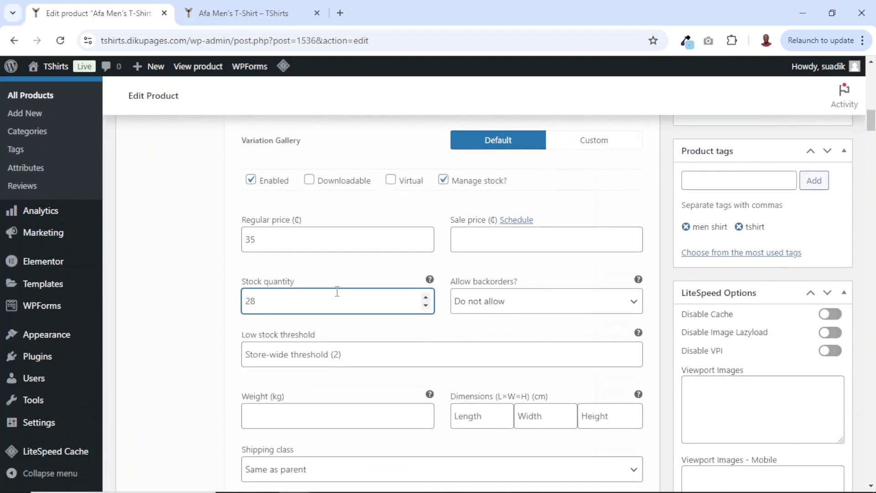
pyautogui.scroll(-7, 336, 291)
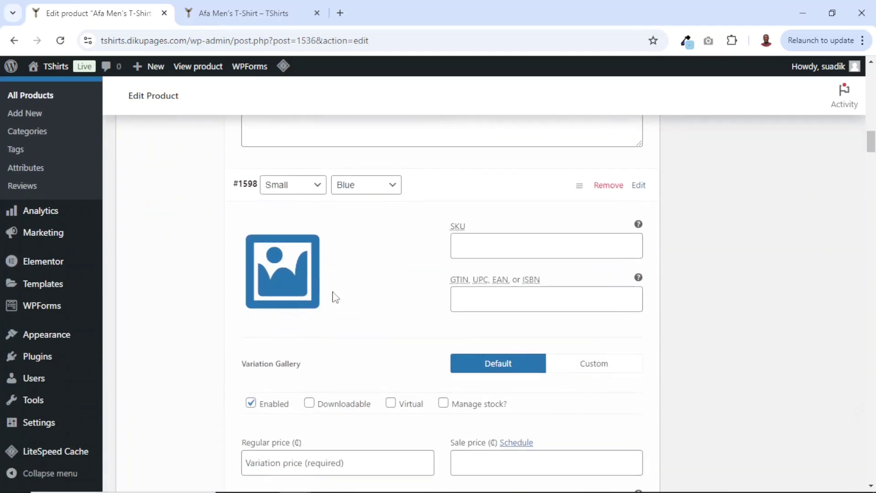
pyautogui.click(282, 277)
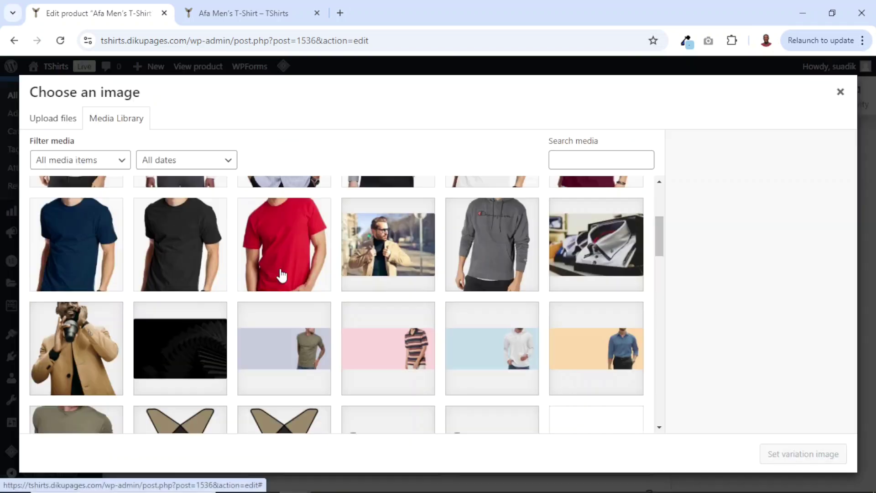
pyautogui.click(88, 247)
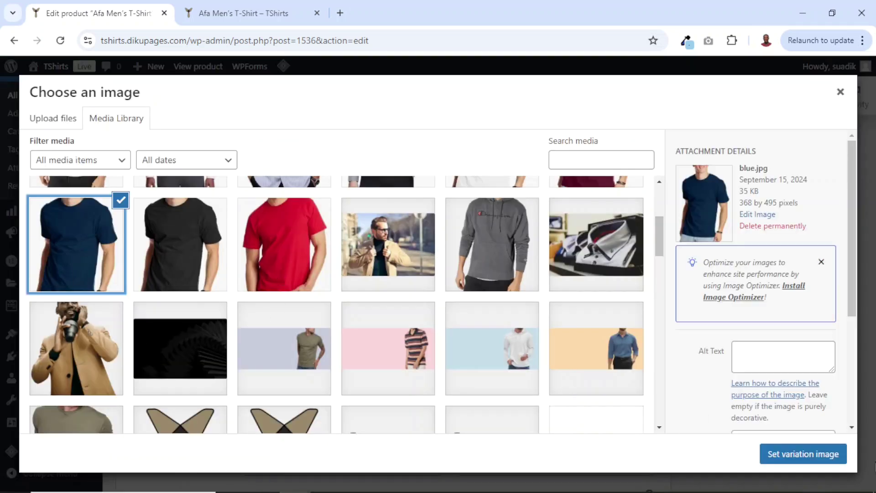
pyautogui.click(807, 457)
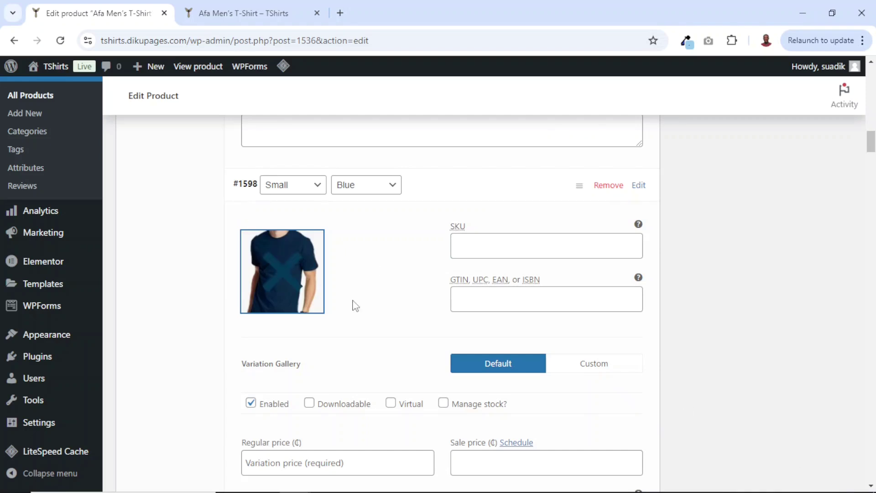
# Enable stock management for the Small Blue variation, with a regular price of 29 and a stock quantity of 11.
pyautogui.click(443, 403)
pyautogui.scroll(-3, 313, 364)
pyautogui.click(312, 332)
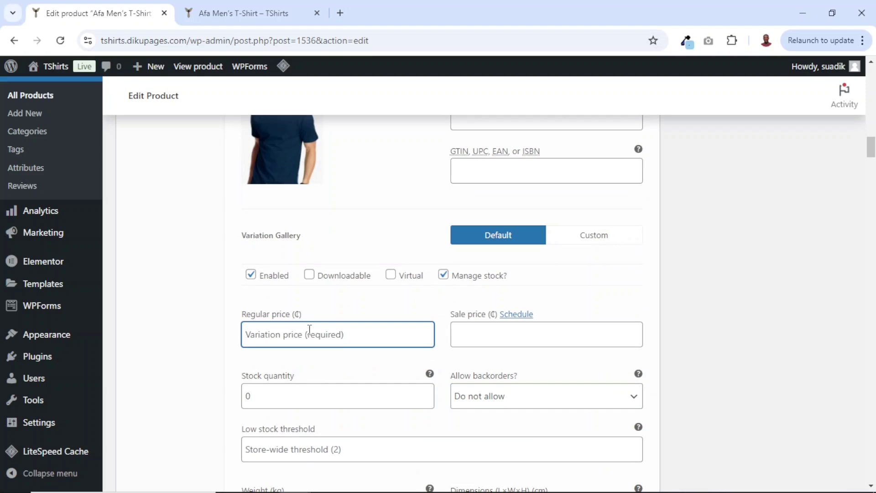
pyautogui.write('29')
pyautogui.doubleClick(266, 396)
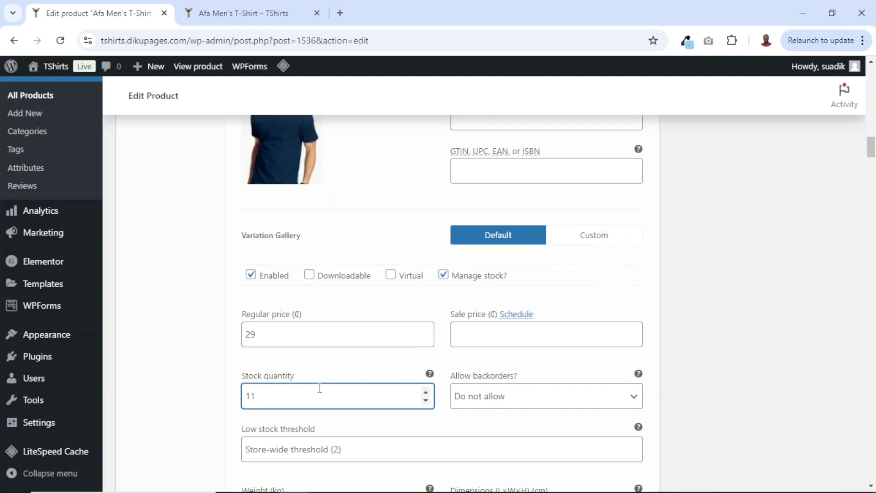
# Set the red T-shirt photo from the media library as the image of the Small Red variation.
pyautogui.scroll(-10, 320, 388)
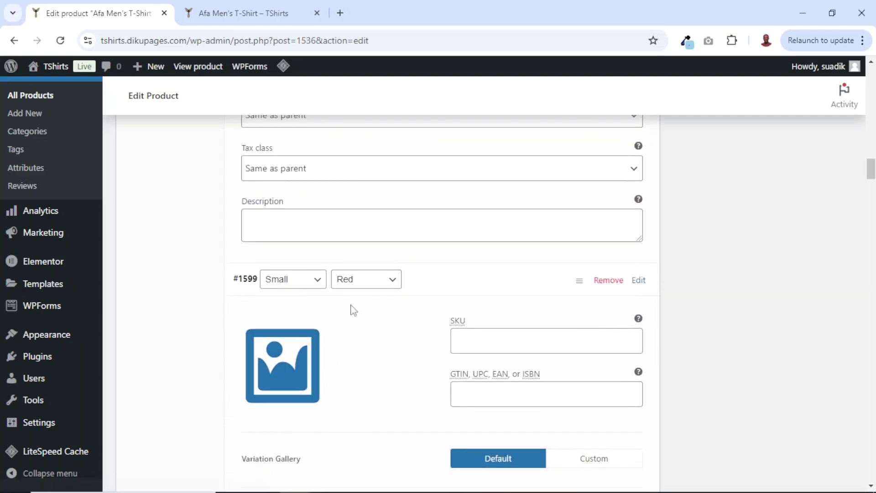
pyautogui.click(278, 381)
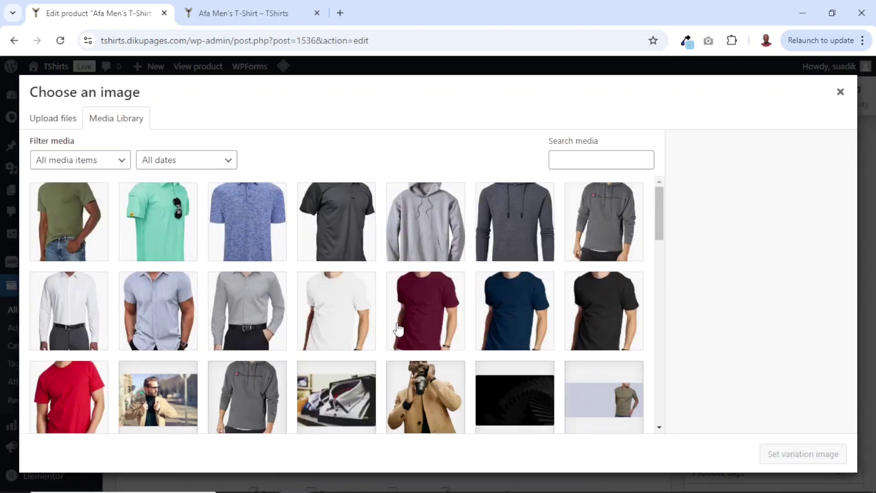
pyautogui.click(417, 319)
pyautogui.click(803, 454)
# Enable stock management for the Small Red variation, with a regular price of 29 and a stock quantity of 24.
pyautogui.scroll(-4, 402, 374)
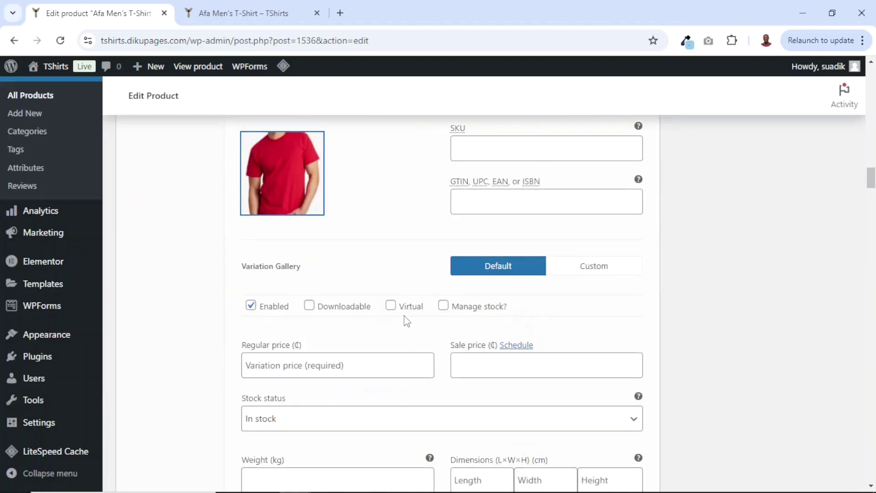
pyautogui.click(475, 307)
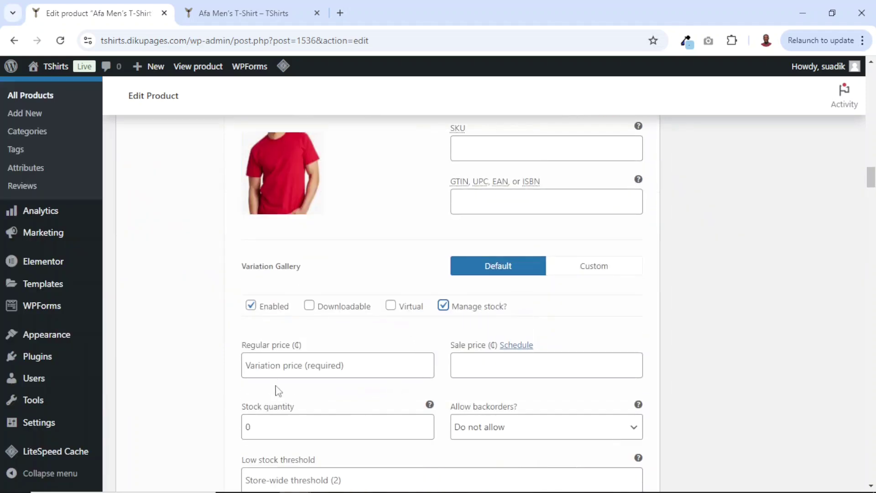
pyautogui.click(296, 364)
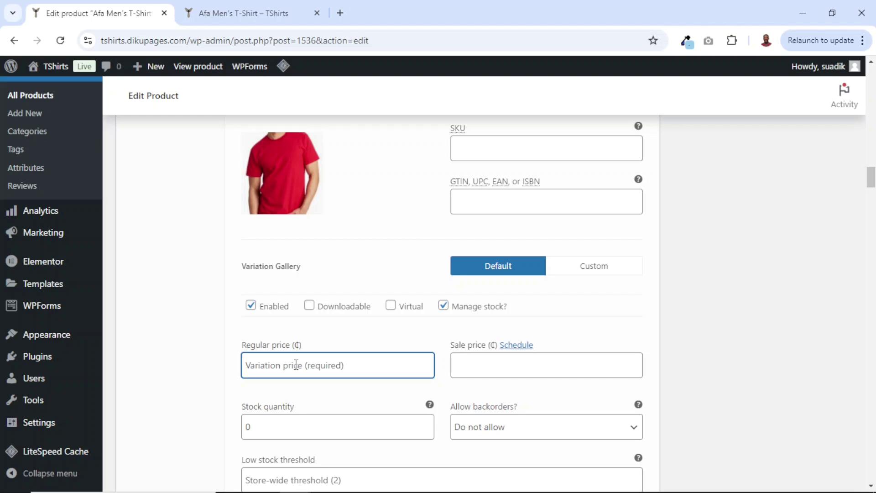
pyautogui.write('29')
pyautogui.moveTo(270, 427); pyautogui.dragTo(242, 432)
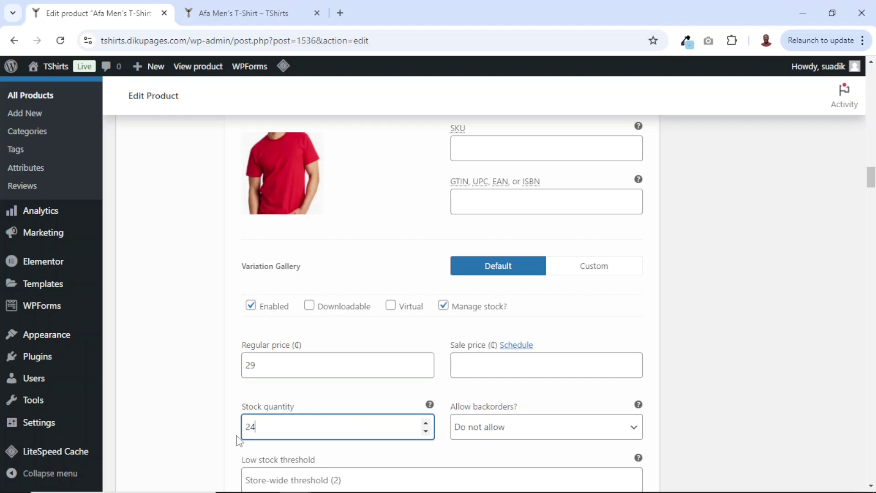
# Set white.jpg from the media library as the image of the Small White variation.
pyautogui.scroll(-10, 329, 400)
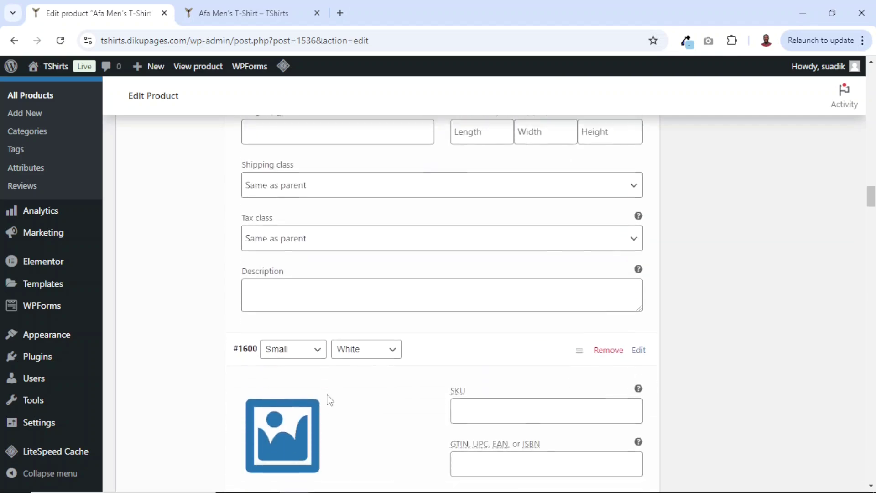
pyautogui.scroll(-3, 260, 447)
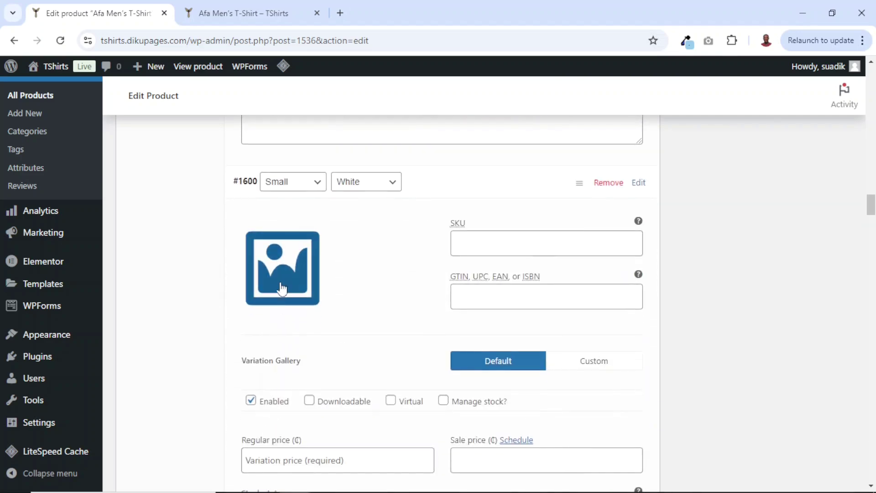
pyautogui.click(284, 272)
pyautogui.scroll(3, 485, 260)
pyautogui.click(485, 260)
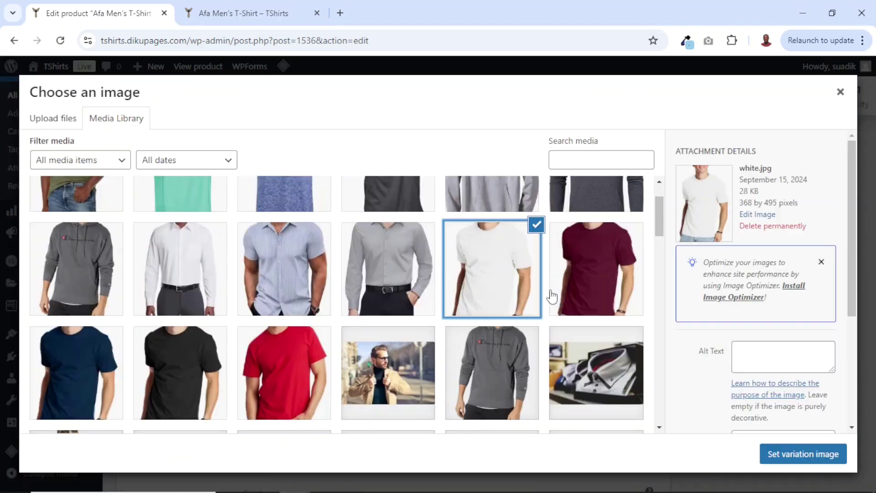
pyautogui.click(796, 454)
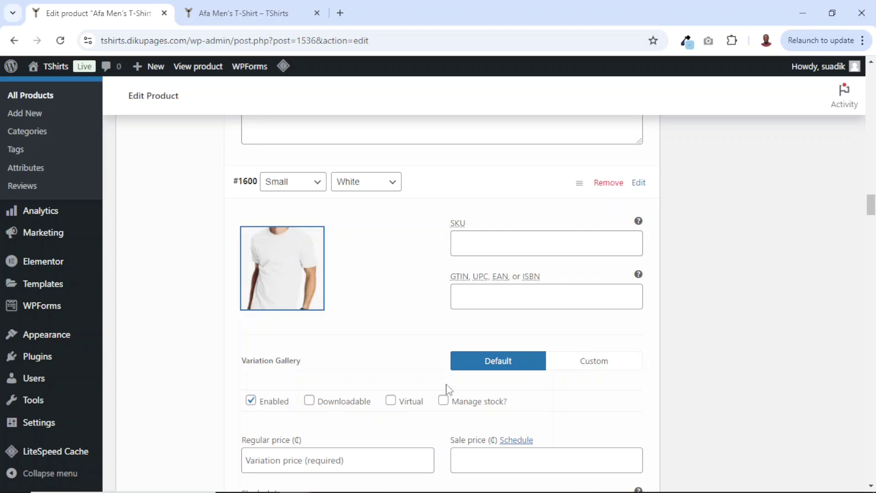
# Enable stock management for the Small White variation, set its regular price to 25 and open its stock quantity for editing.
pyautogui.scroll(-3, 447, 390)
pyautogui.click(443, 273)
pyautogui.click(272, 333)
pyautogui.write('25')
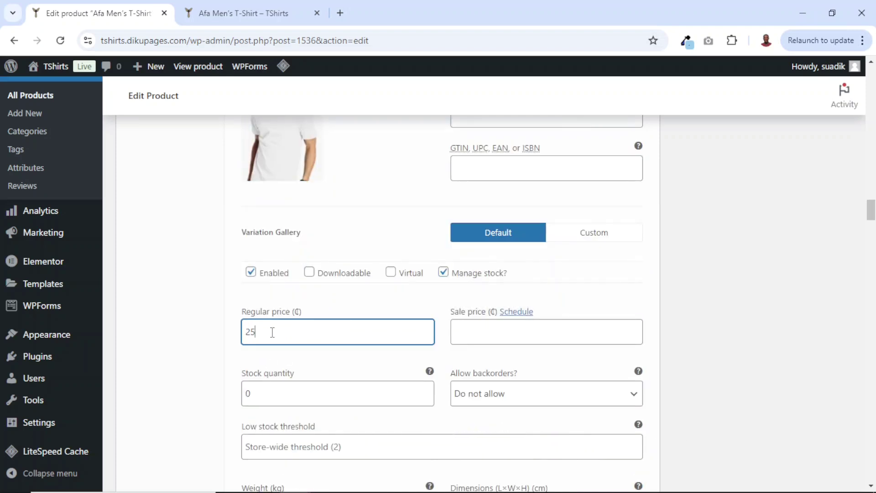
pyautogui.click(245, 393)
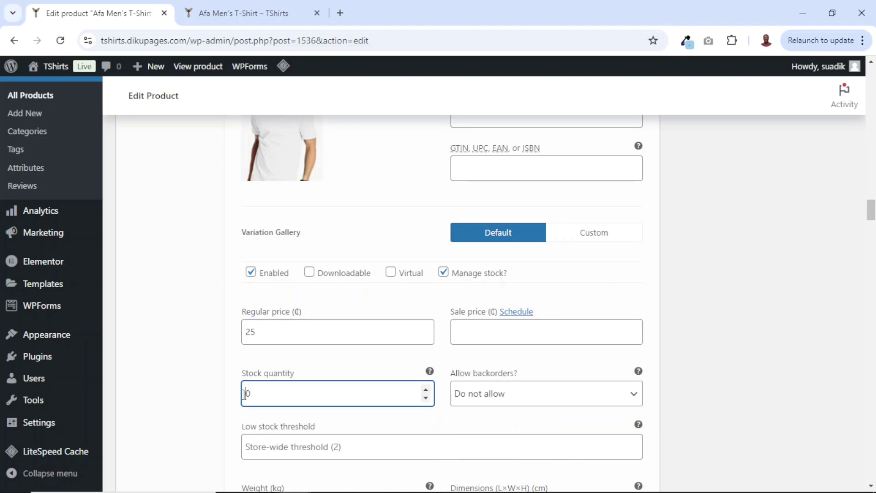
# Set the plain black T-shirt photo from the media library as the image of the Medium Black variation.
pyautogui.scroll(-8, 440, 378)
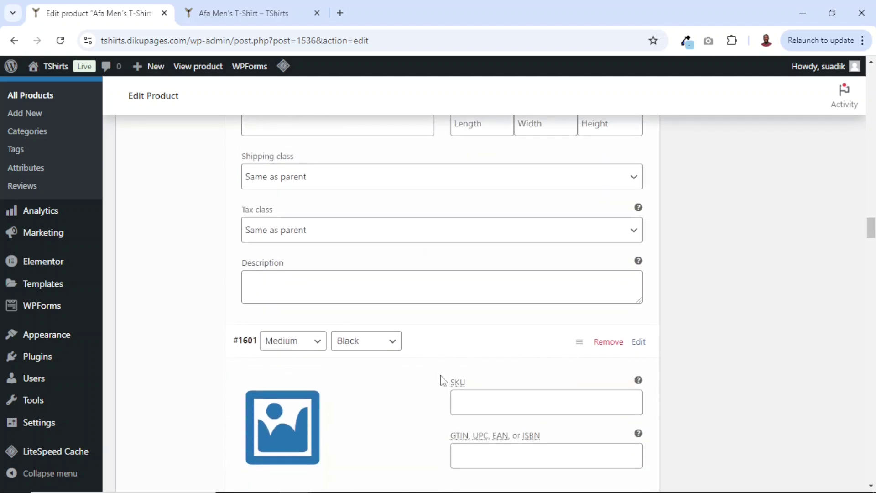
pyautogui.scroll(6, 440, 378)
pyautogui.scroll(-5, 435, 381)
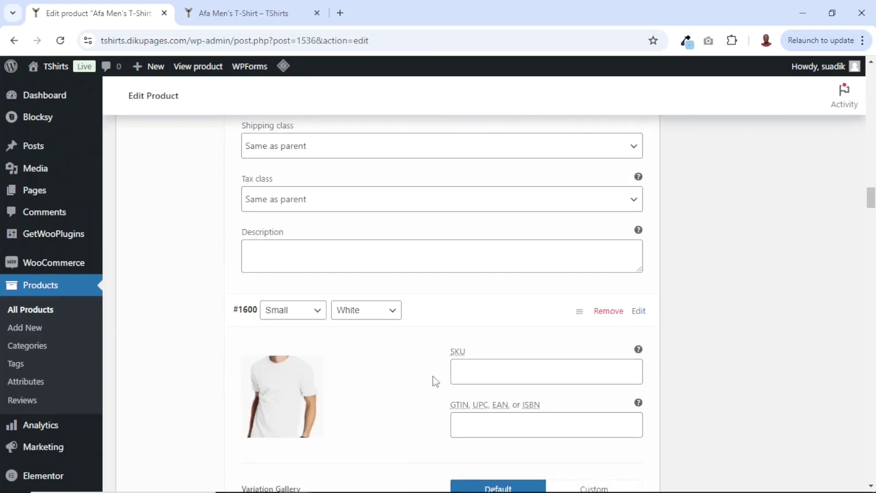
pyautogui.scroll(-17, 321, 332)
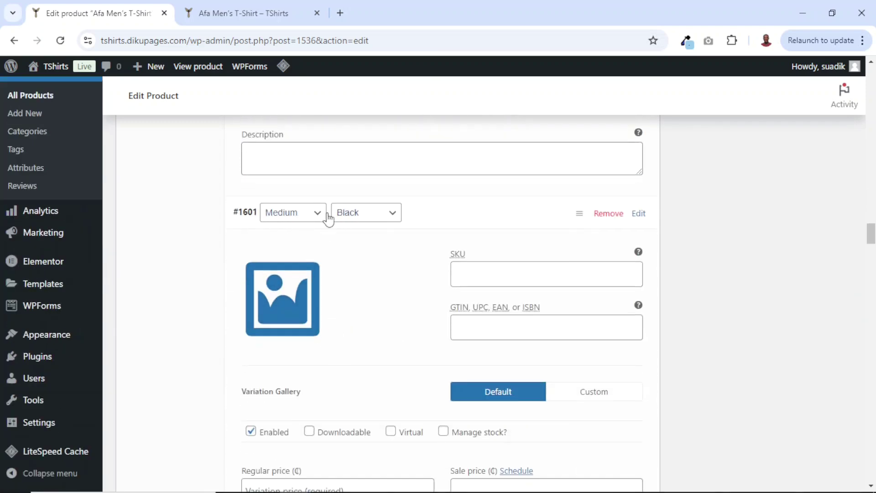
pyautogui.click(285, 308)
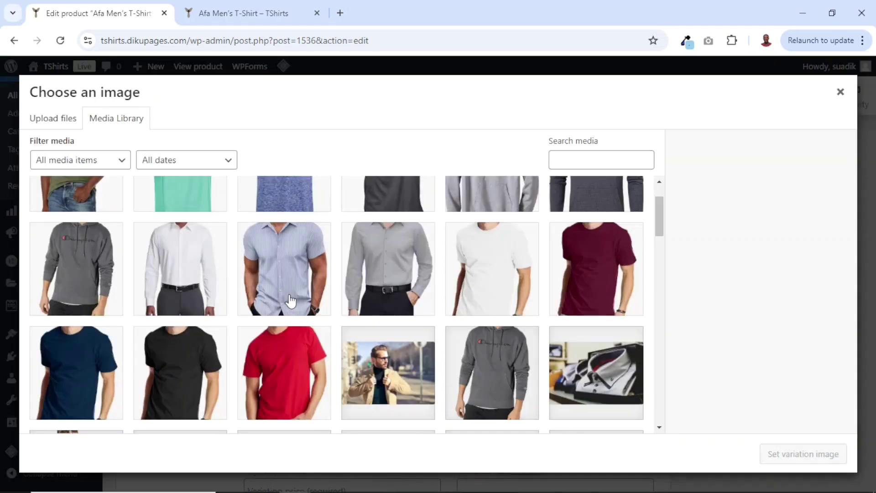
pyautogui.click(160, 390)
pyautogui.click(771, 454)
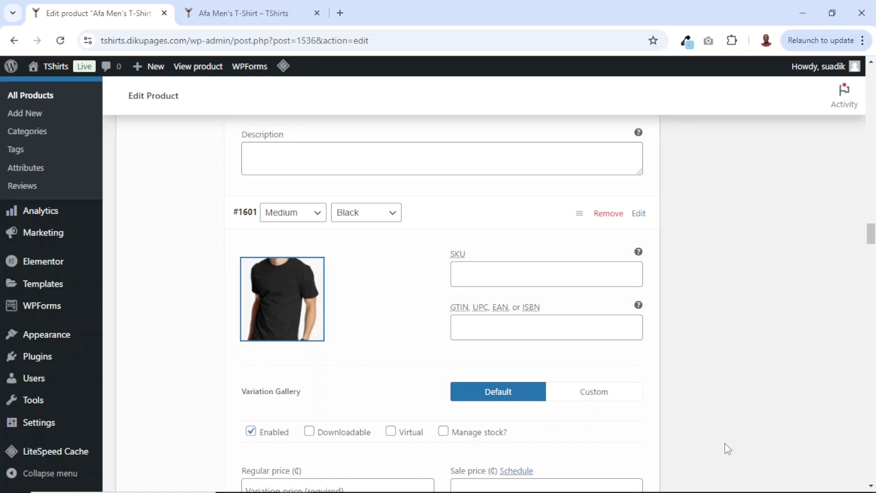
# Enable stock management for the Medium Black variation, with a regular price of 38 and a stock quantity of 55.
pyautogui.scroll(-3, 440, 419)
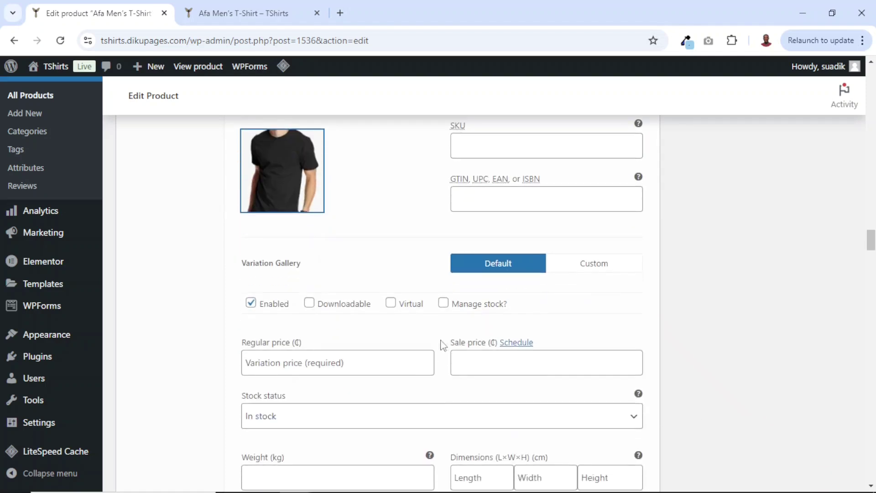
pyautogui.click(443, 303)
pyautogui.click(325, 365)
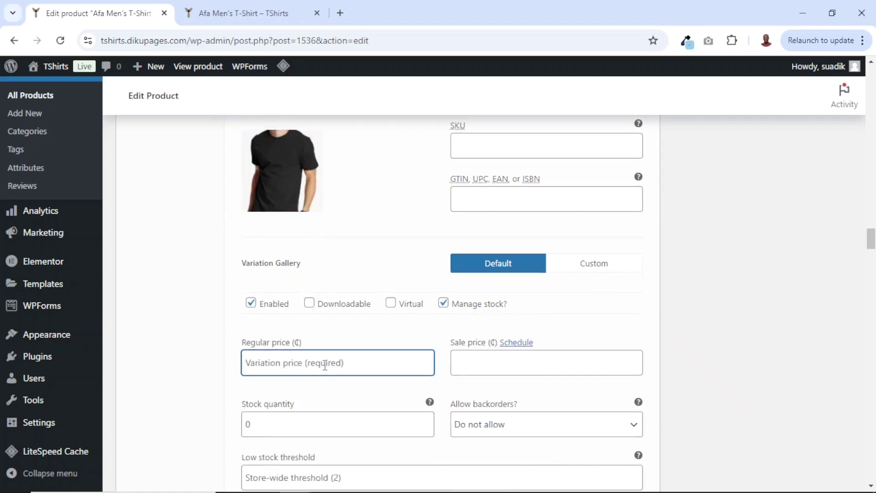
pyautogui.write('38')
pyautogui.scroll(-2, 324, 365)
pyautogui.click(248, 360)
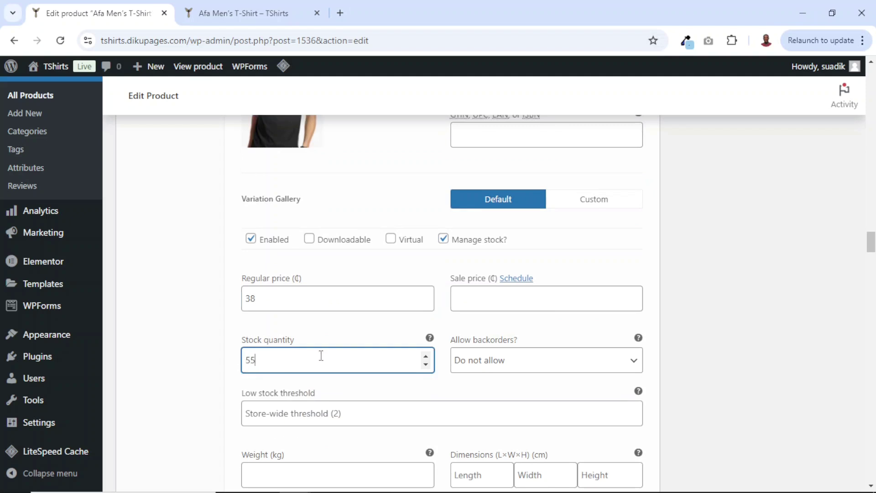
pyautogui.write('55')
# Save the changes made to the product's variations.
pyautogui.scroll(-5, 332, 352)
pyautogui.scroll(-10, 332, 358)
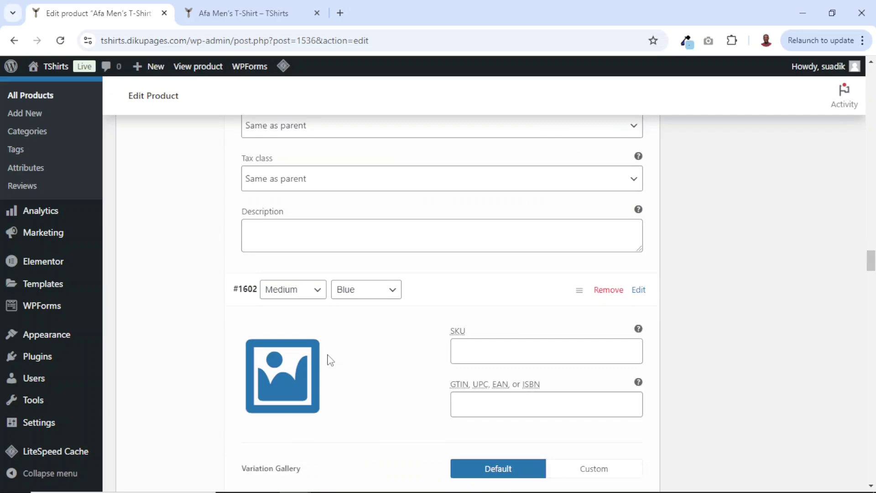
pyautogui.scroll(3, 328, 358)
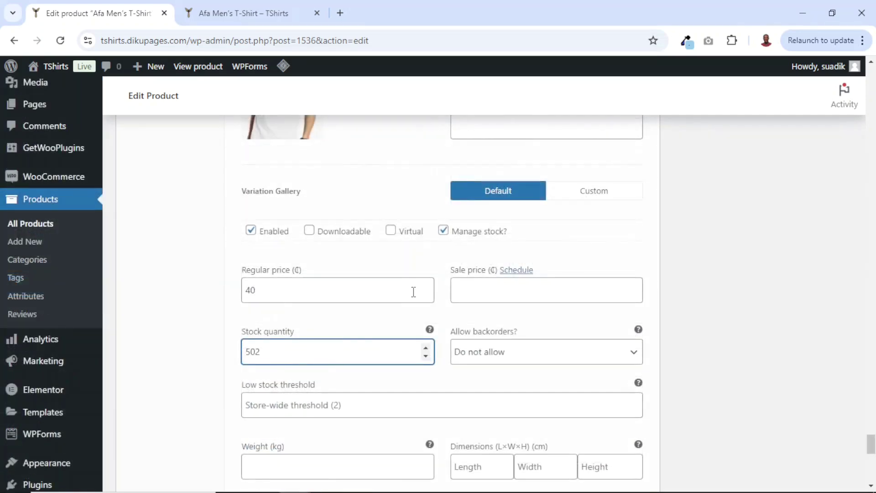
pyautogui.scroll(-4, 413, 292)
pyautogui.scroll(-9, 413, 295)
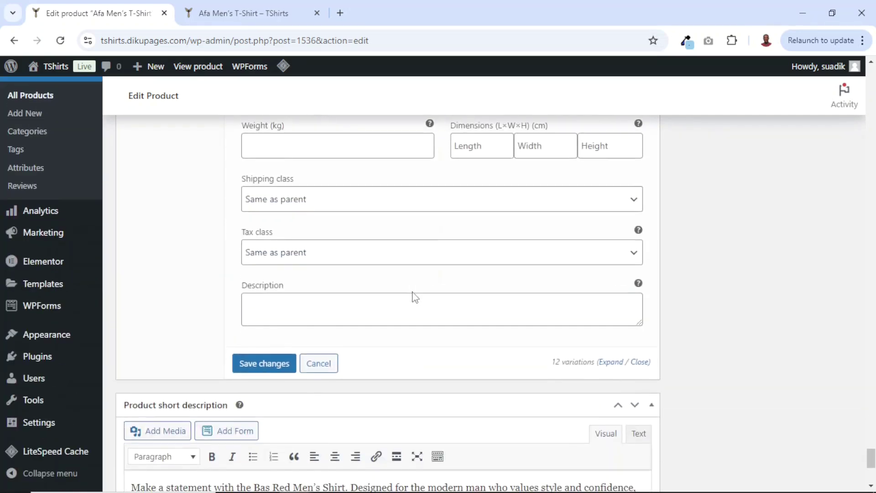
pyautogui.scroll(4, 413, 297)
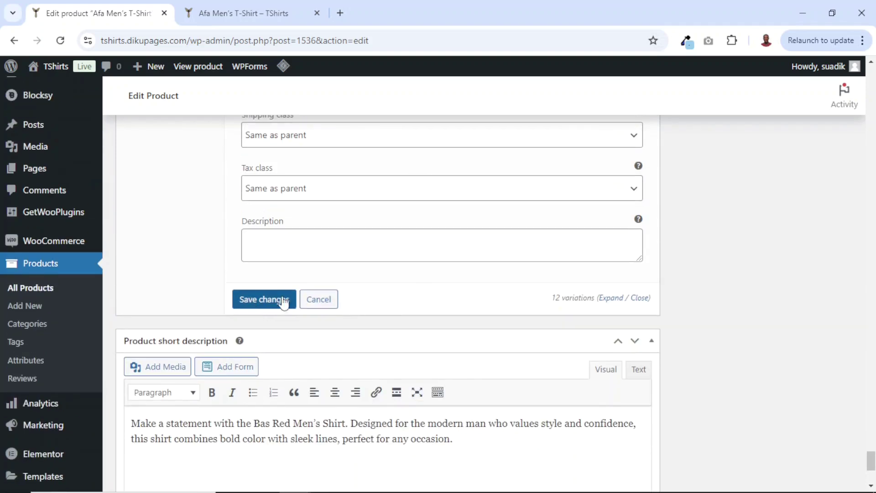
pyautogui.click(264, 301)
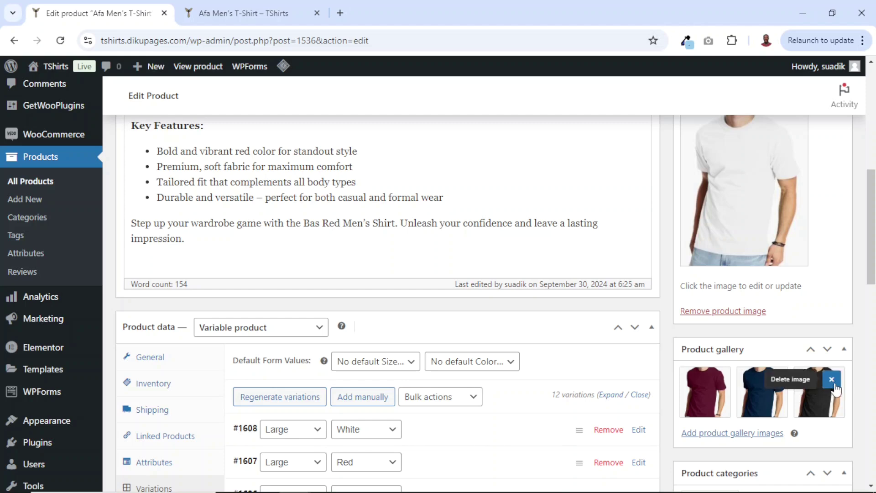
# Remove the black, blue and maroon images from the product gallery, and remove the white product image.
pyautogui.click(831, 379)
pyautogui.click(774, 379)
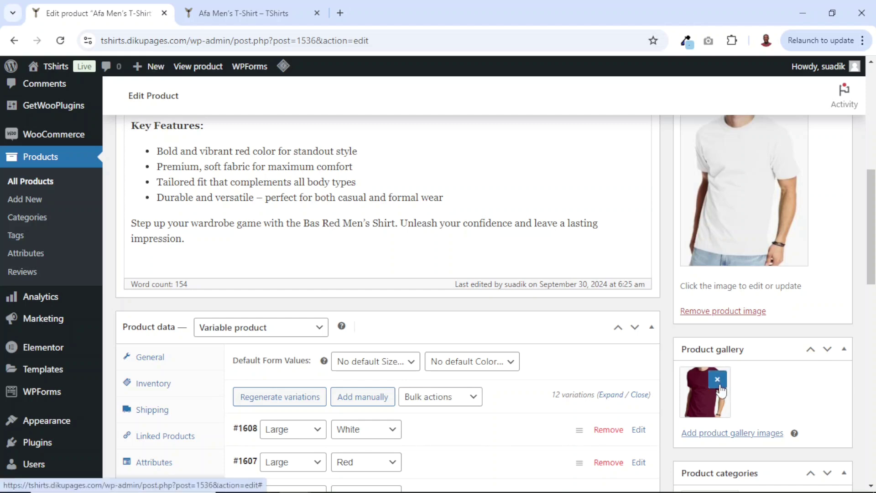
pyautogui.click(718, 379)
pyautogui.scroll(3, 721, 365)
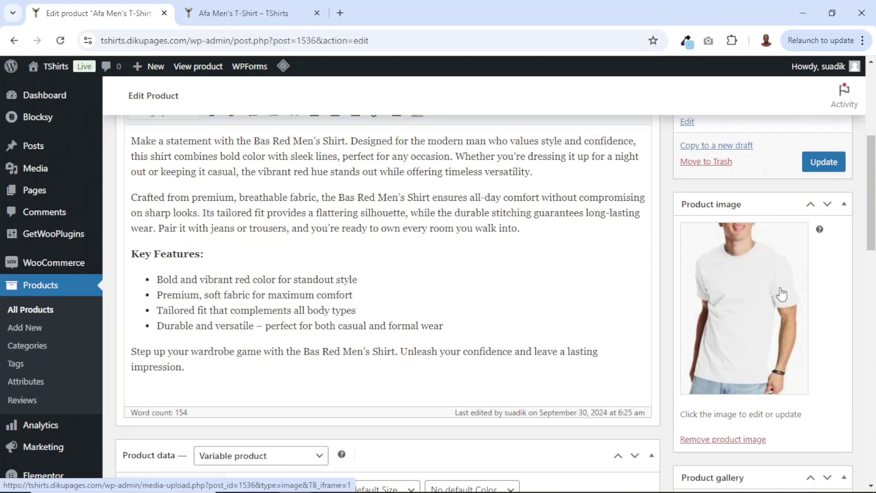
pyautogui.click(750, 440)
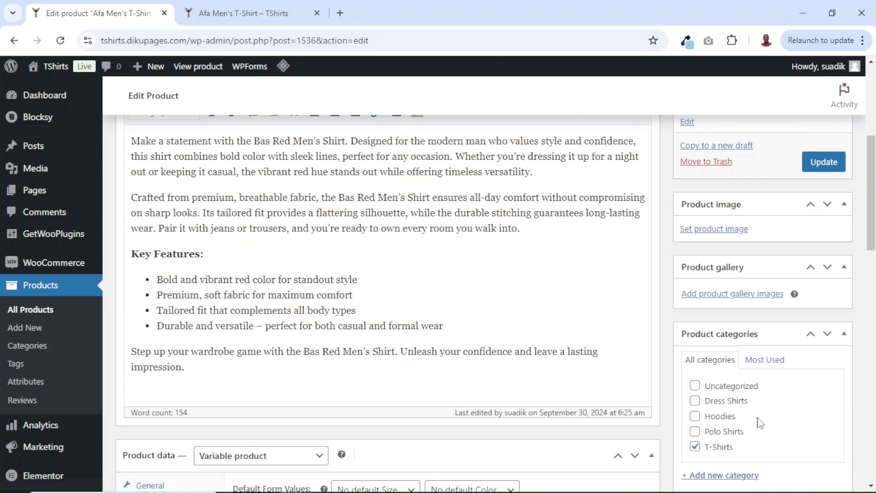
# Set maroon.jpg from the media library as the product image, checking the current images on the live product page.
pyautogui.click(713, 230)
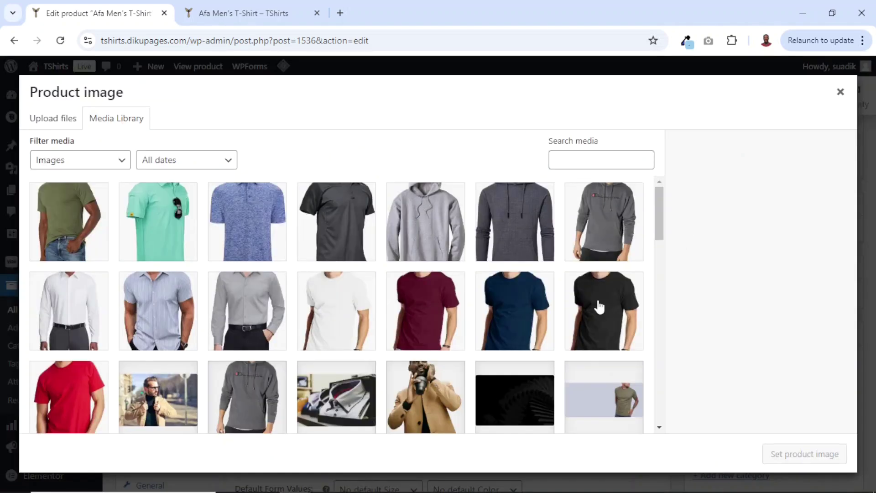
pyautogui.click(428, 307)
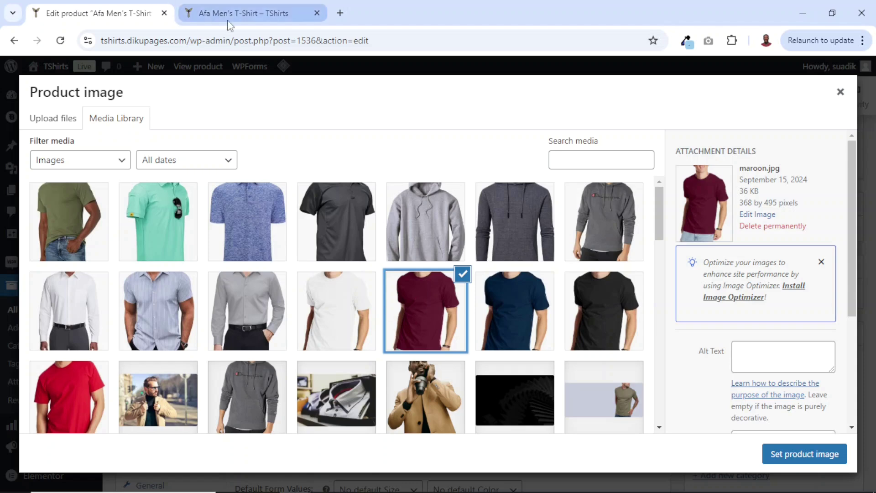
pyautogui.click(228, 18)
pyautogui.scroll(5, 102, 266)
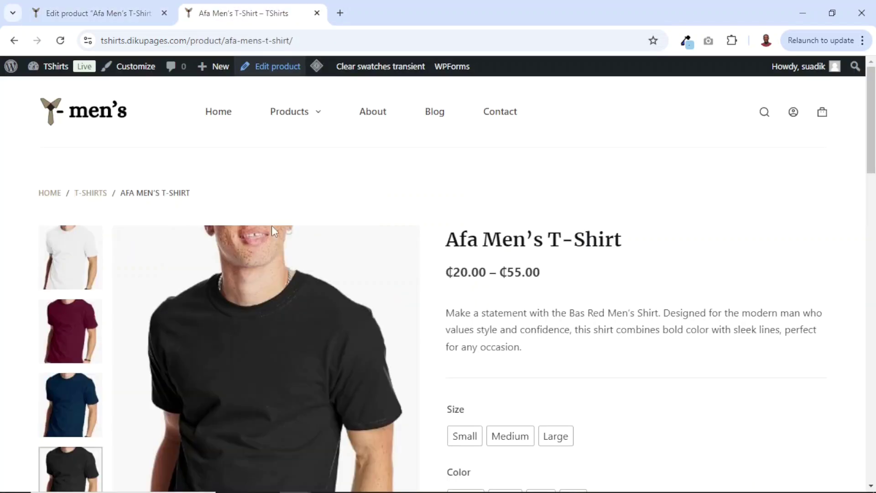
pyautogui.click(97, 15)
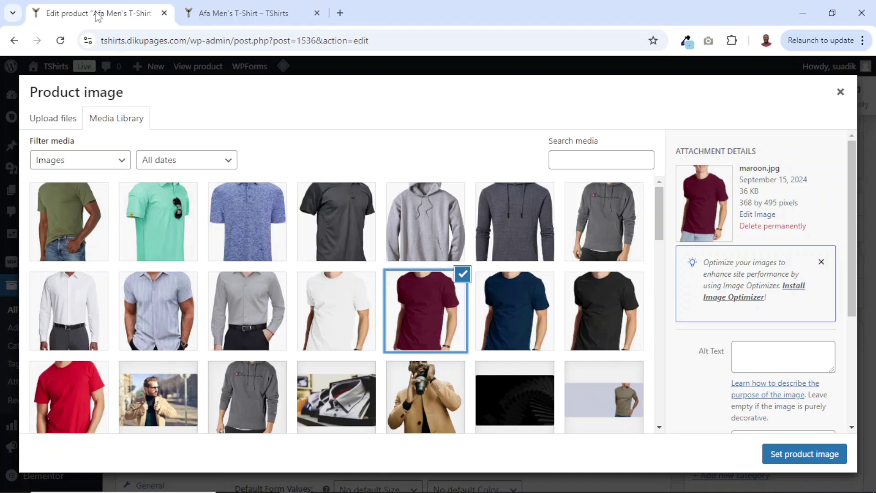
pyautogui.click(793, 454)
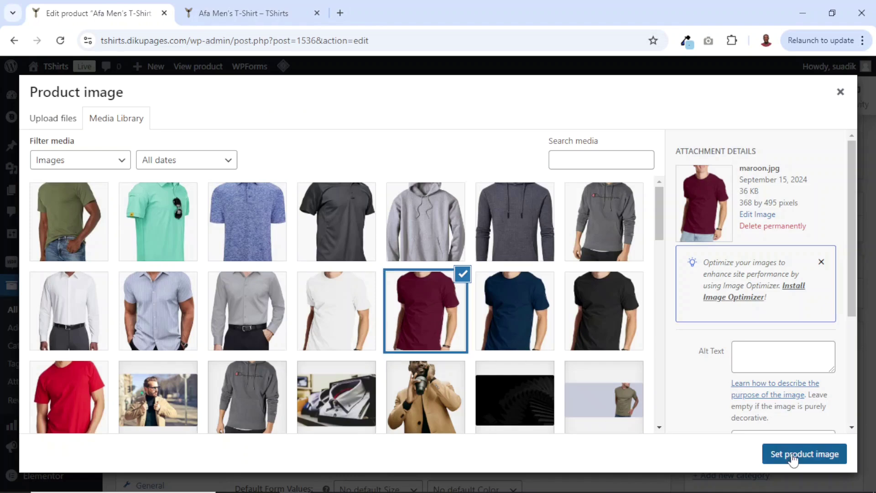
# Add the white, blue and black T-shirt images from the media library to the product gallery.
pyautogui.scroll(-3, 782, 434)
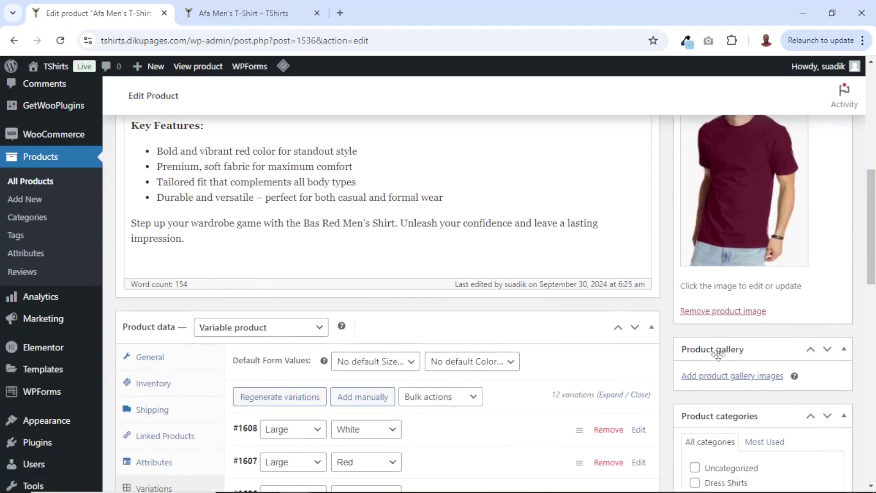
pyautogui.click(716, 377)
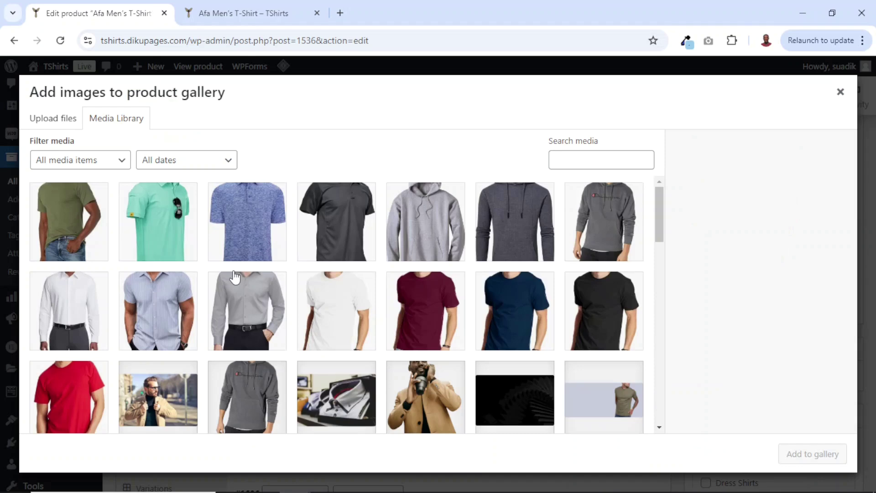
pyautogui.click(334, 306)
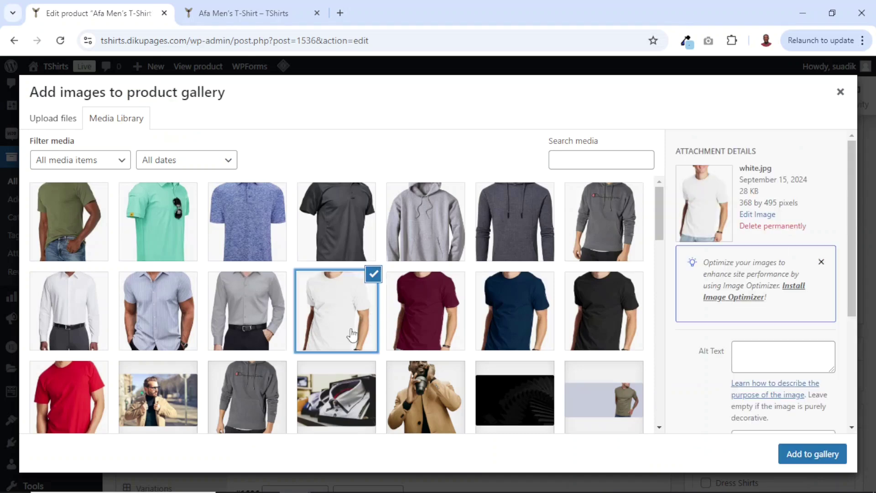
pyautogui.keyDown('ctrl'); pyautogui.click(504, 313); pyautogui.keyUp('ctrl')
pyautogui.keyDown('ctrl'); pyautogui.click(593, 324); pyautogui.keyUp('ctrl')
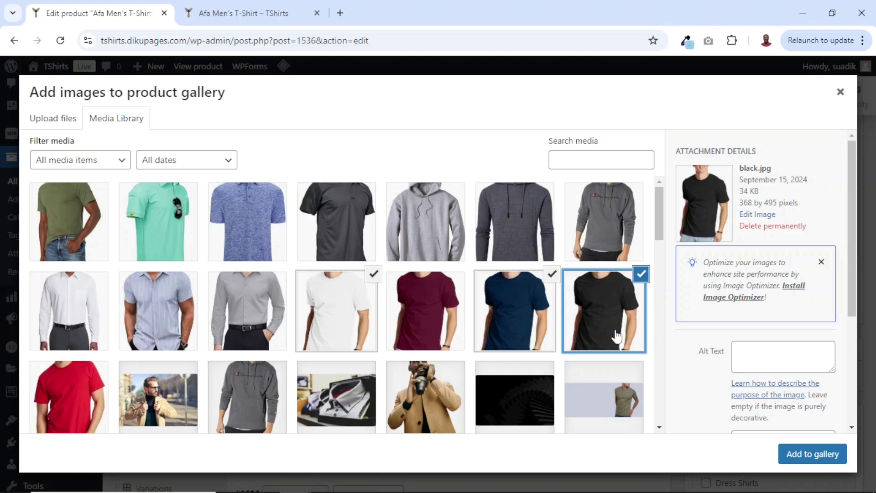
pyautogui.click(814, 454)
pyautogui.scroll(-3, 819, 433)
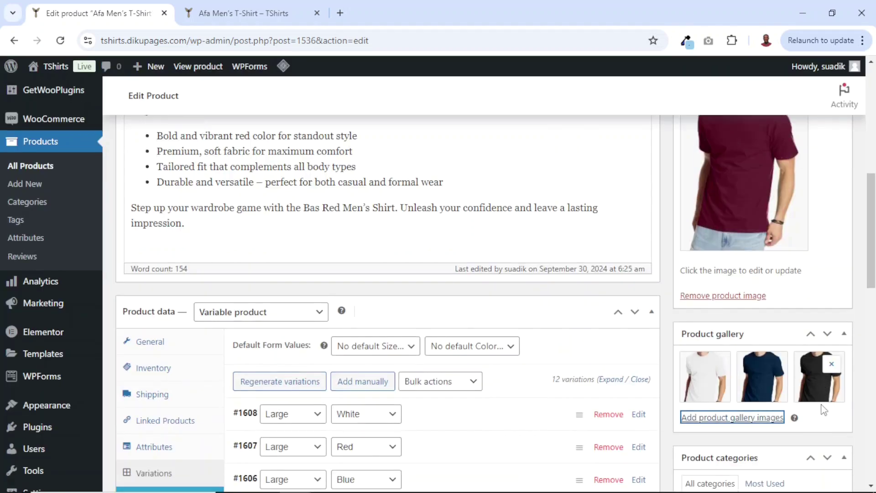
# Move the blue T-shirt image ahead of the white one in the product gallery and update the product.
pyautogui.moveTo(742, 267); pyautogui.dragTo(705, 267)
pyautogui.moveTo(775, 272)
pyautogui.mouseDown()
pyautogui.moveTo(824, 272)
pyautogui.moveTo(772, 259)
pyautogui.mouseUp()
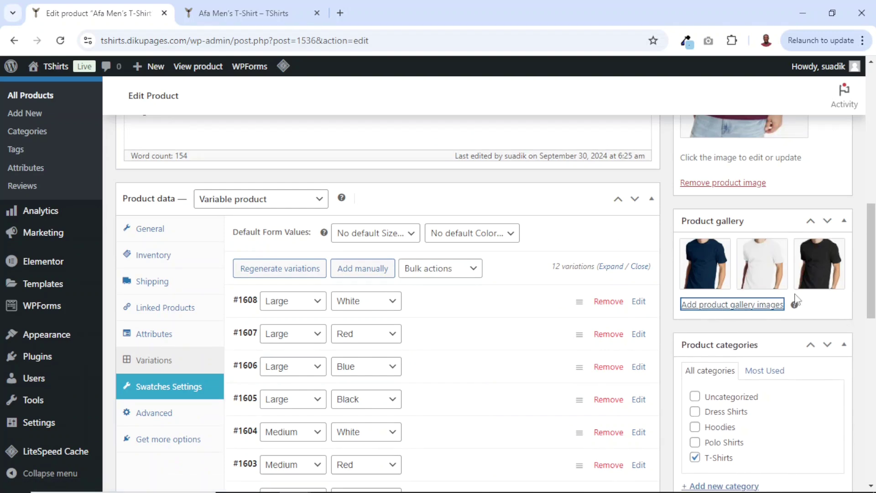
pyautogui.scroll(8, 806, 314)
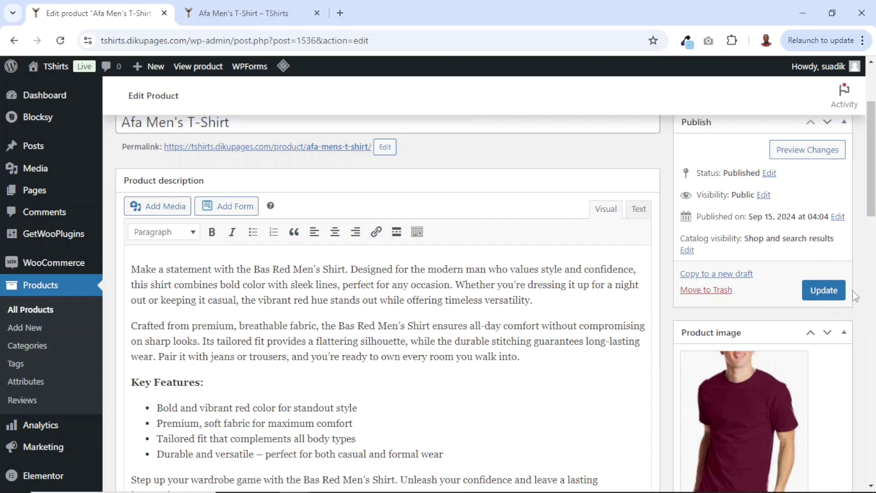
pyautogui.click(825, 291)
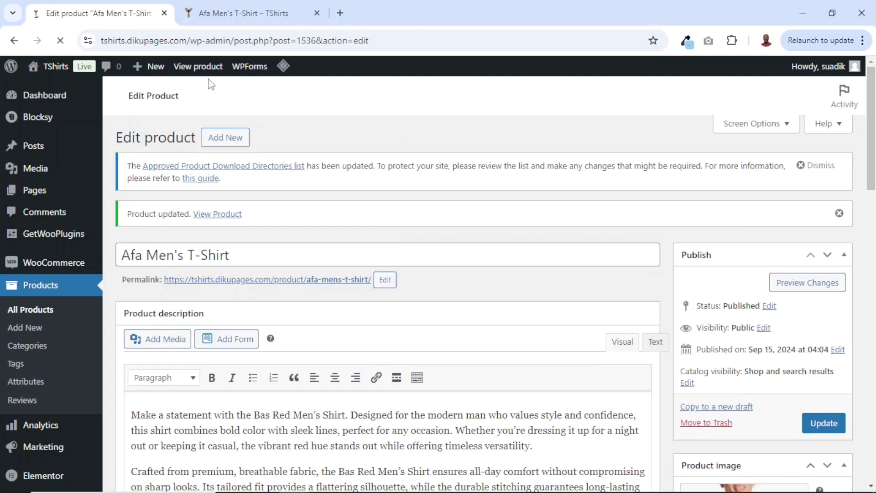
# Reload the live product page to view the updated product image, gallery and swatches.
pyautogui.click(246, 15)
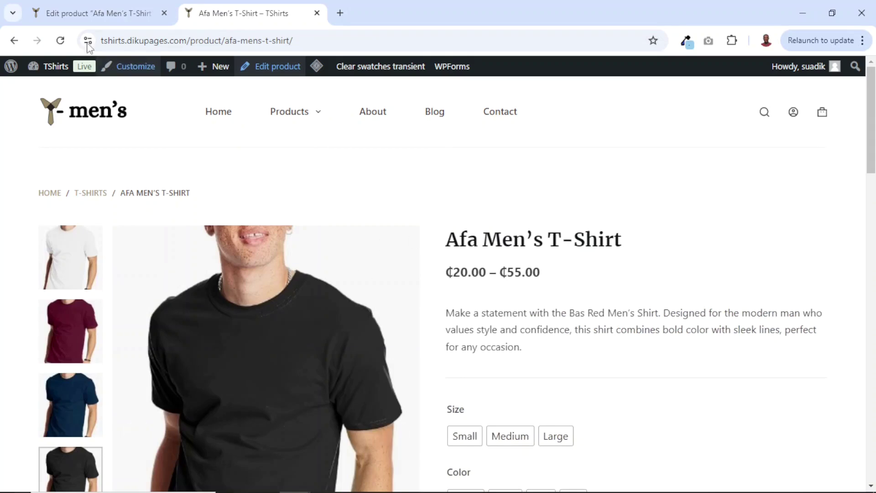
pyautogui.click(61, 40)
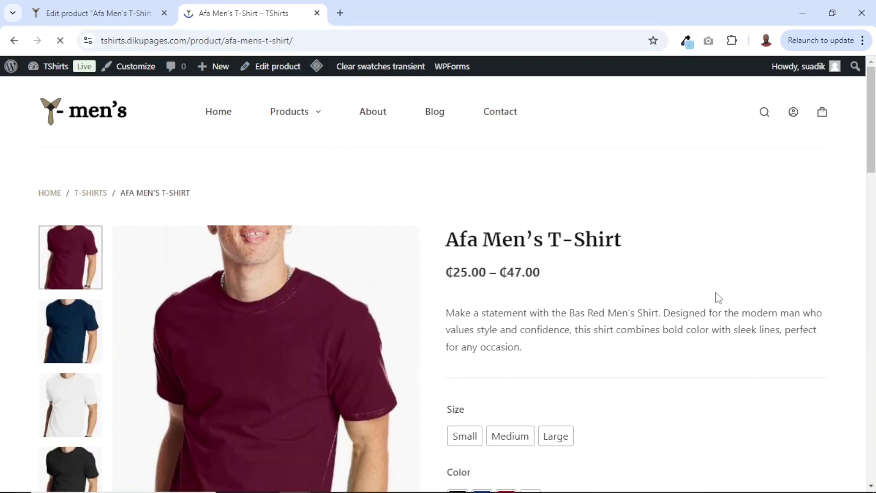
pyautogui.scroll(-3, 718, 298)
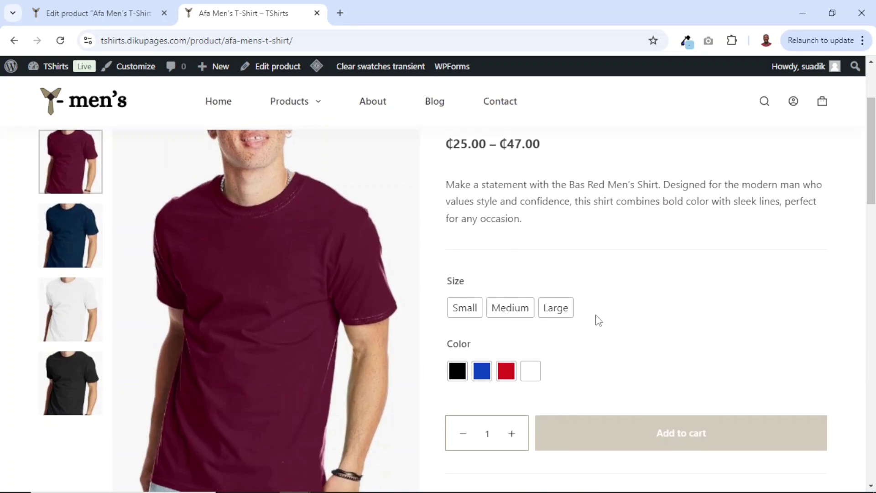
# Choose size Small with the Black, Blue and Red swatches on the live page to check each variation's image, price and stock.
pyautogui.click(465, 313)
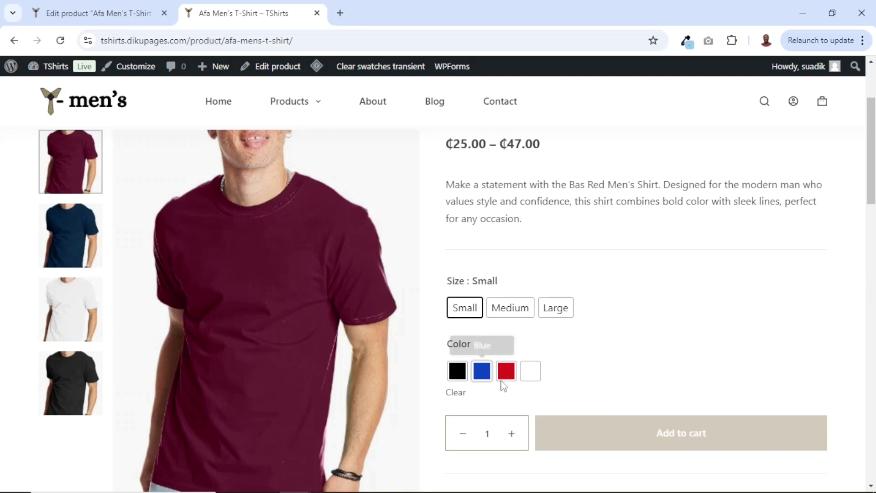
pyautogui.click(457, 371)
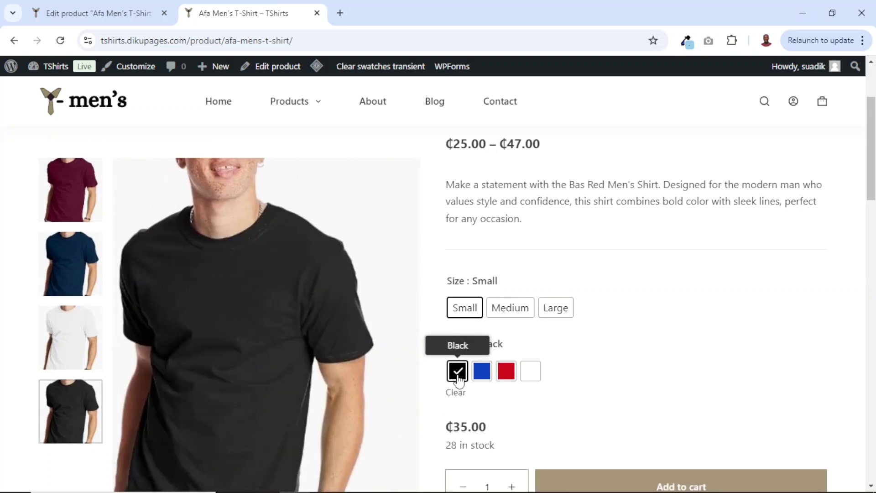
pyautogui.scroll(-1, 445, 375)
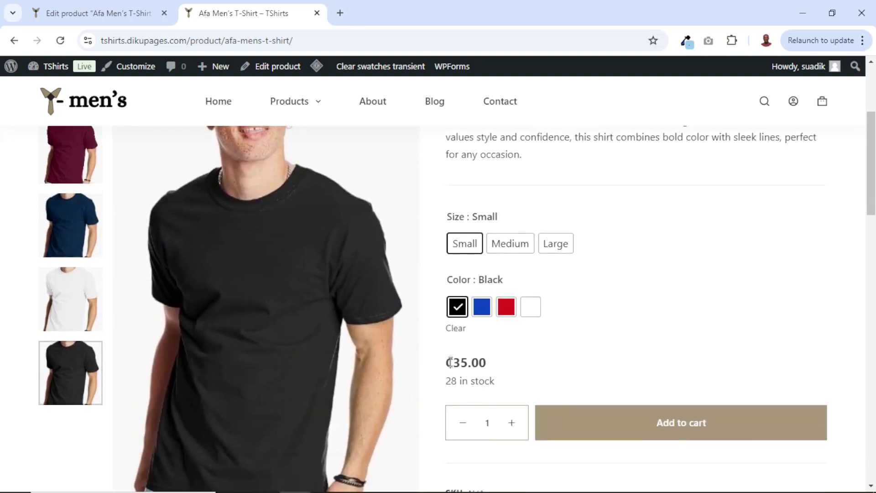
pyautogui.moveTo(451, 363); pyautogui.dragTo(495, 370)
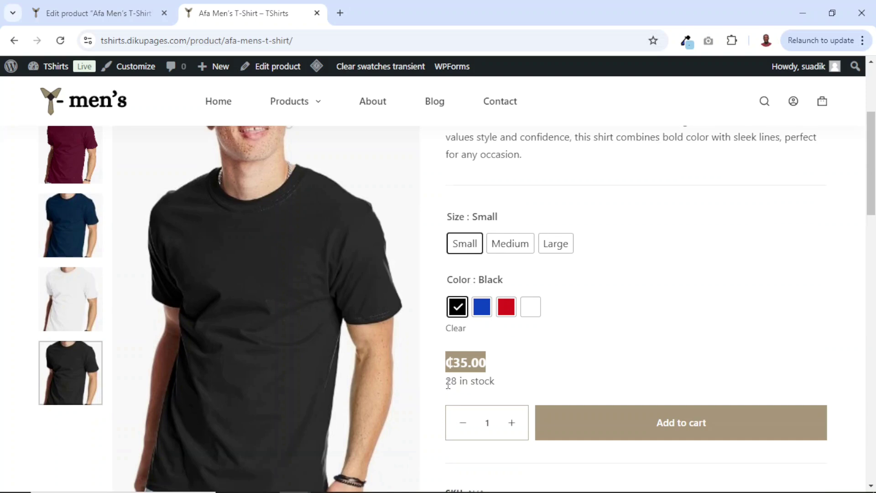
pyautogui.moveTo(441, 385); pyautogui.dragTo(509, 387)
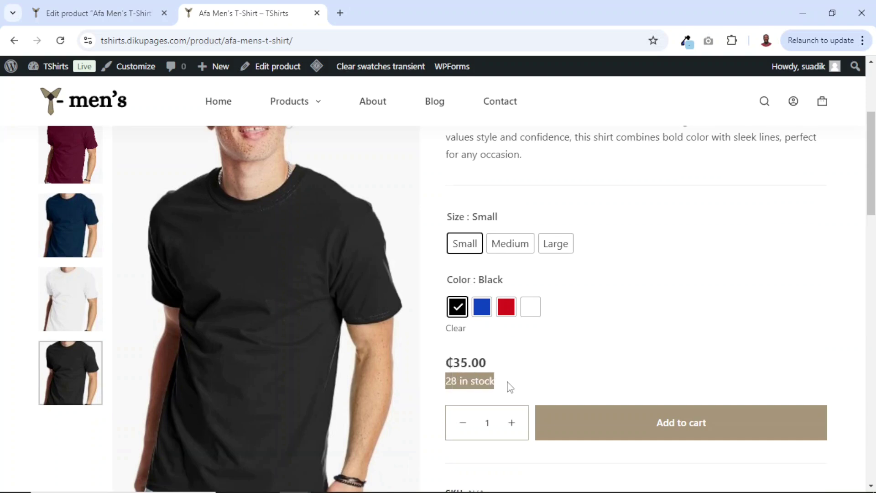
pyautogui.click(482, 307)
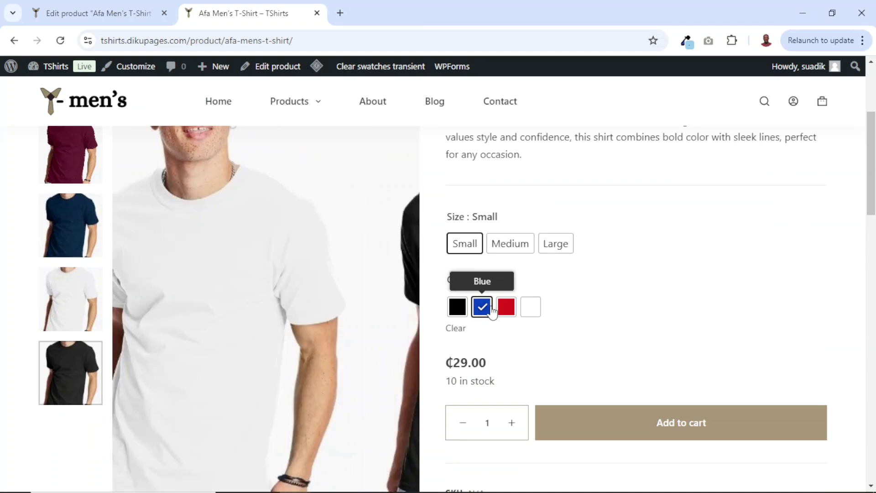
pyautogui.click(506, 306)
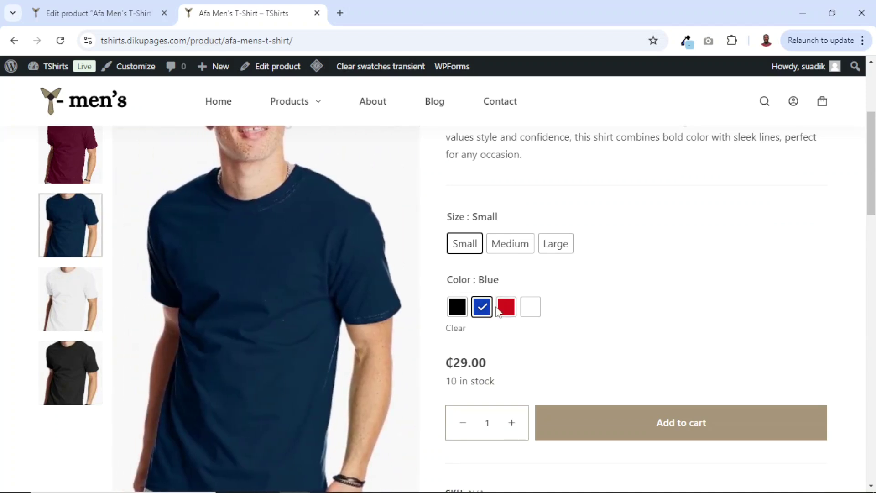
# Check the Medium variations in Black, Blue, Red and White, and the Small variation in White, on the live product page.
pyautogui.scroll(-1, 629, 318)
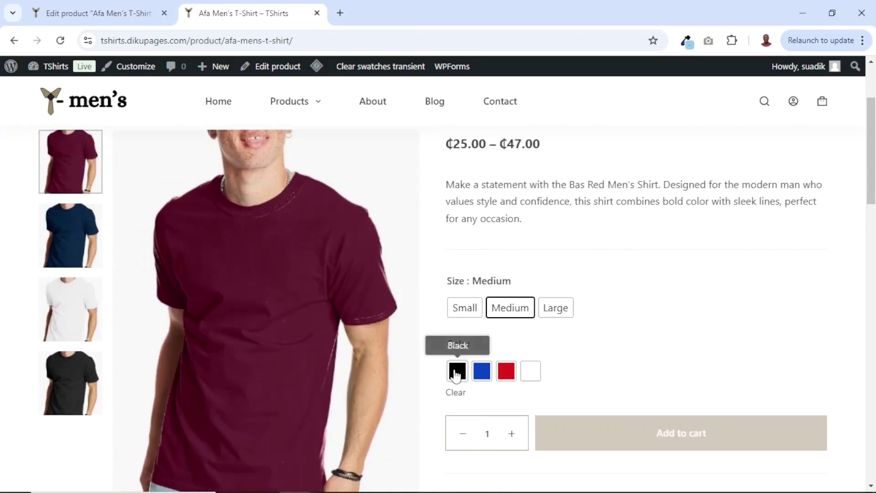
pyautogui.click(458, 370)
pyautogui.click(481, 370)
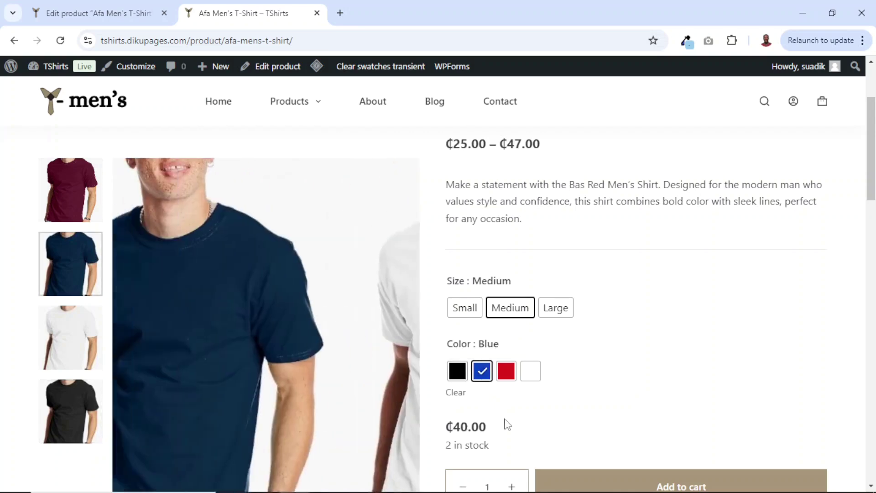
pyautogui.click(505, 372)
pyautogui.click(530, 370)
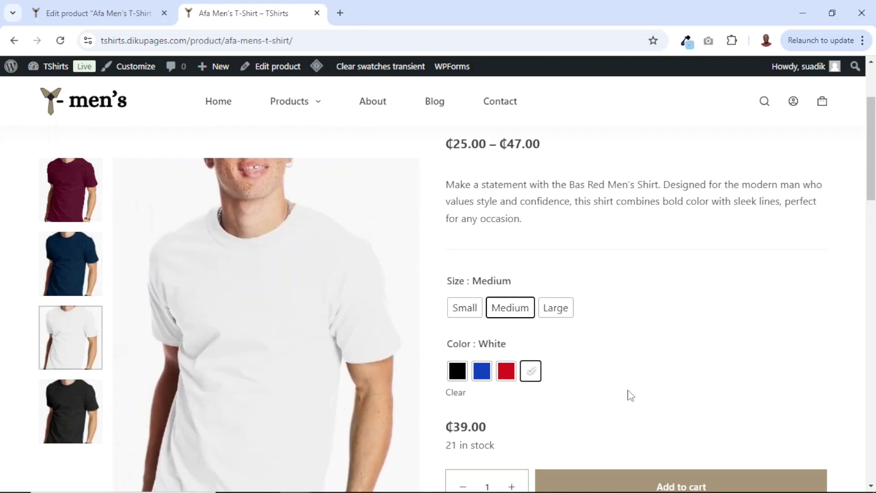
pyautogui.scroll(-2, 627, 393)
pyautogui.click(464, 245)
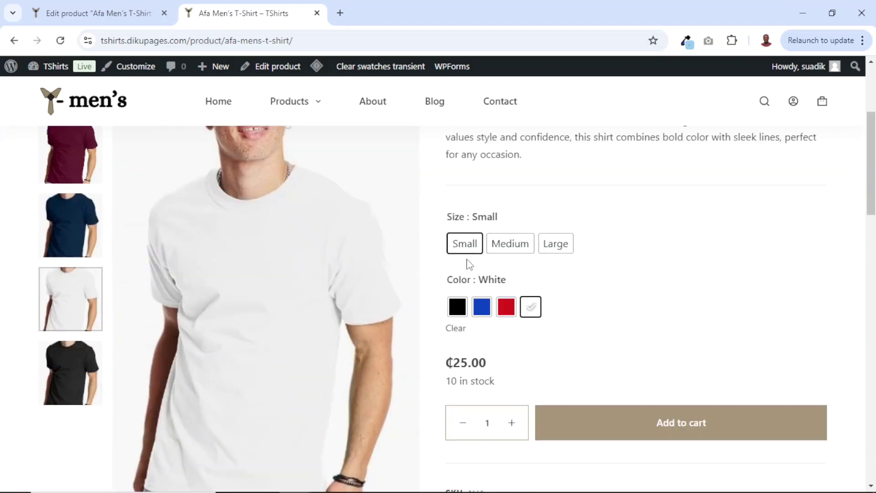